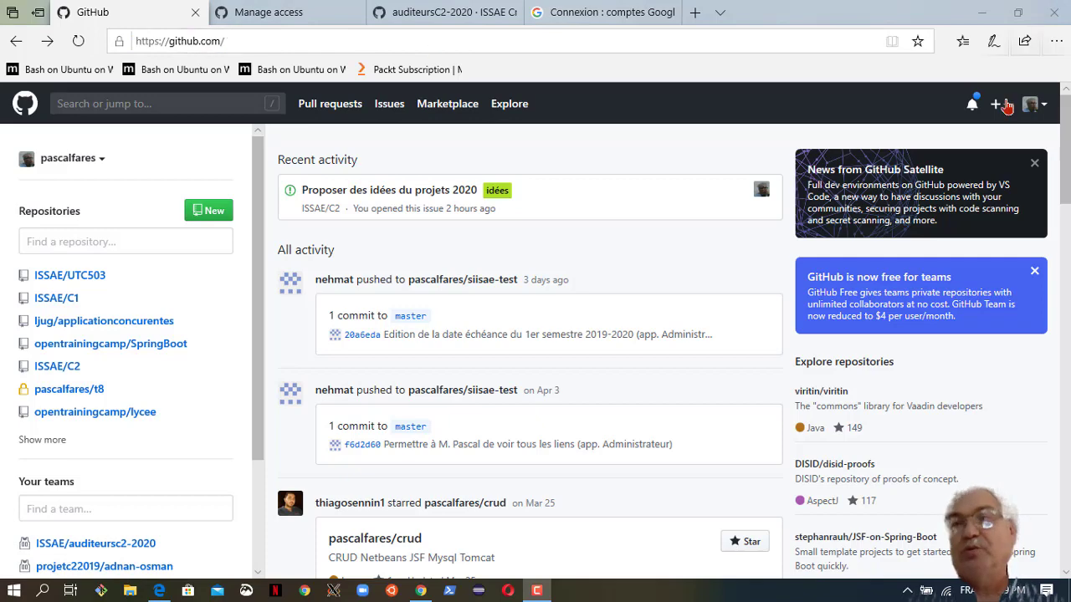
# Open the account's email settings from the public profile settings and review the registered addresses, privacy option and email preferences.
pyautogui.click(1042, 108)
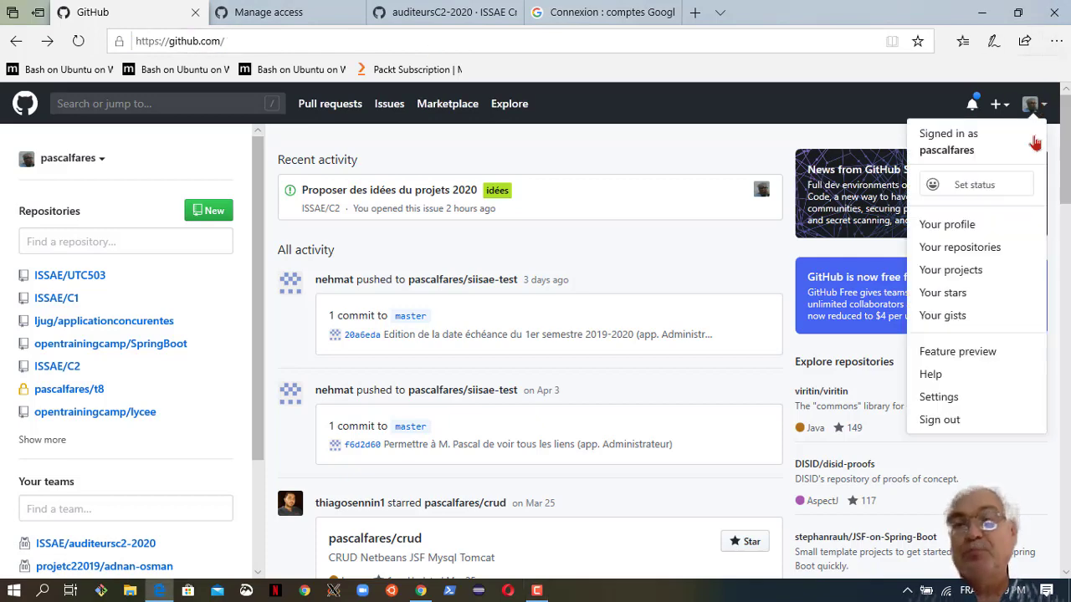
pyautogui.click(979, 400)
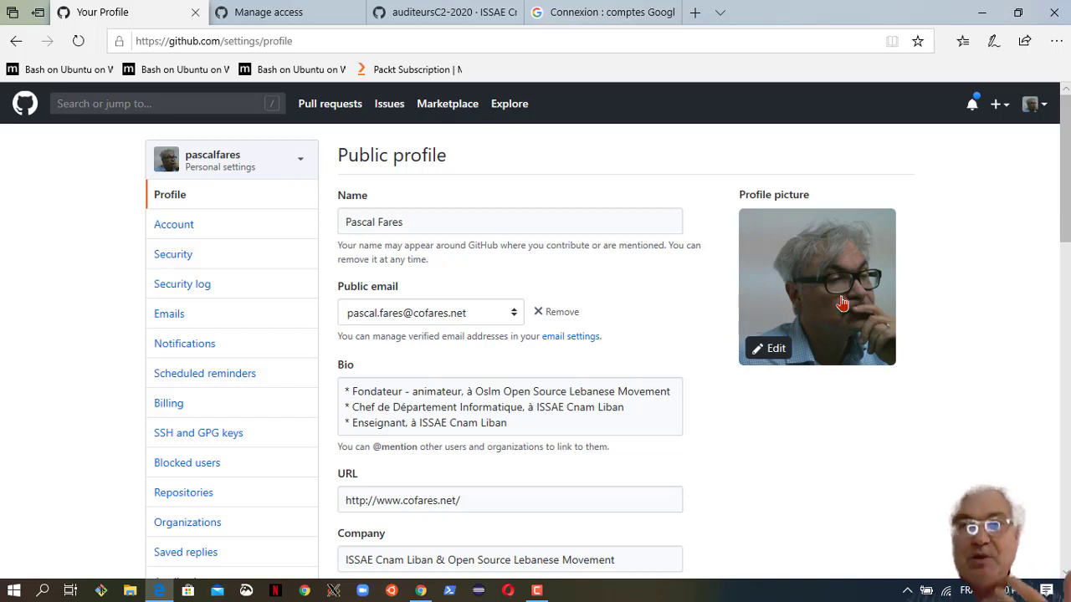
pyautogui.click(575, 337)
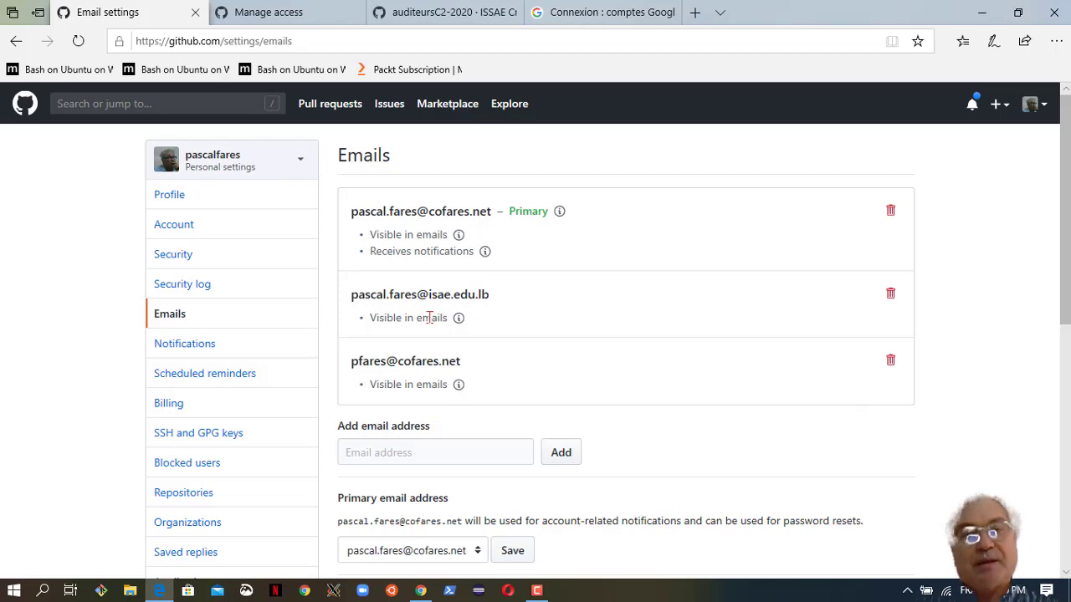
pyautogui.scroll(-5, 430, 317)
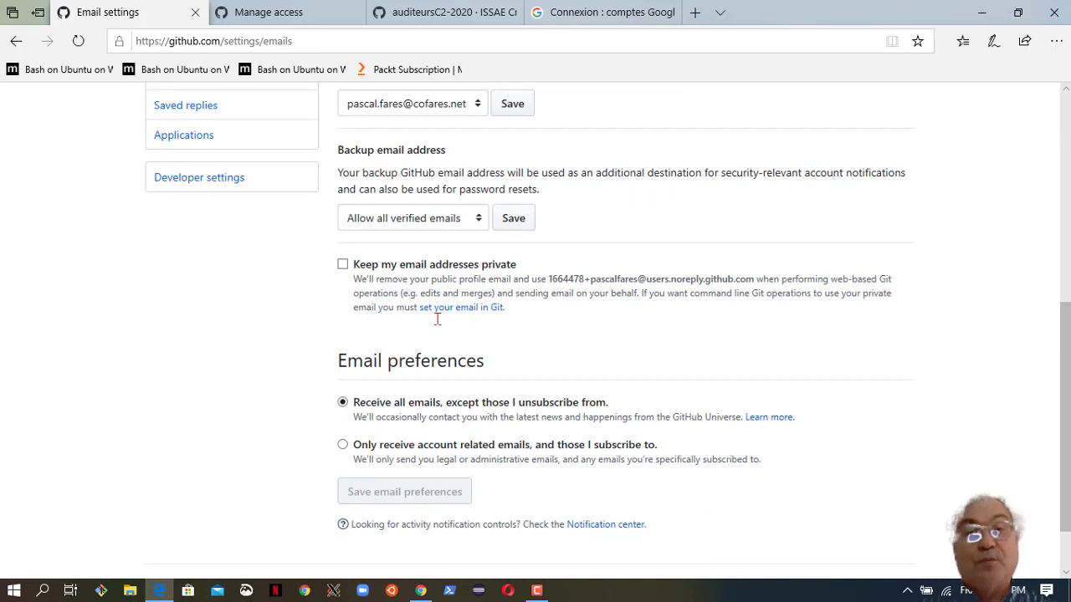
pyautogui.scroll(-1, 440, 326)
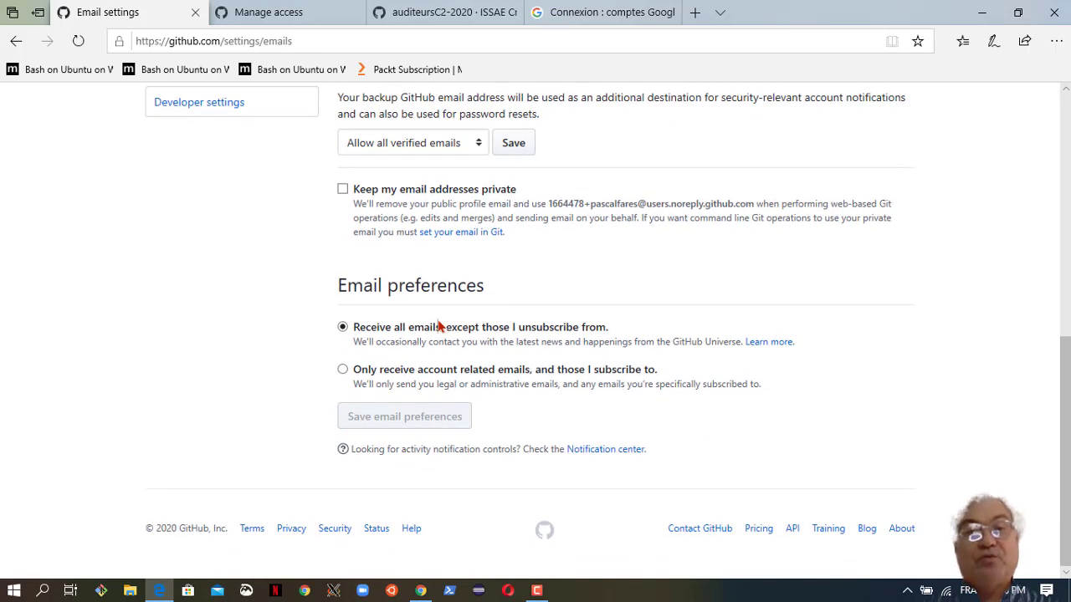
pyautogui.scroll(2, 439, 326)
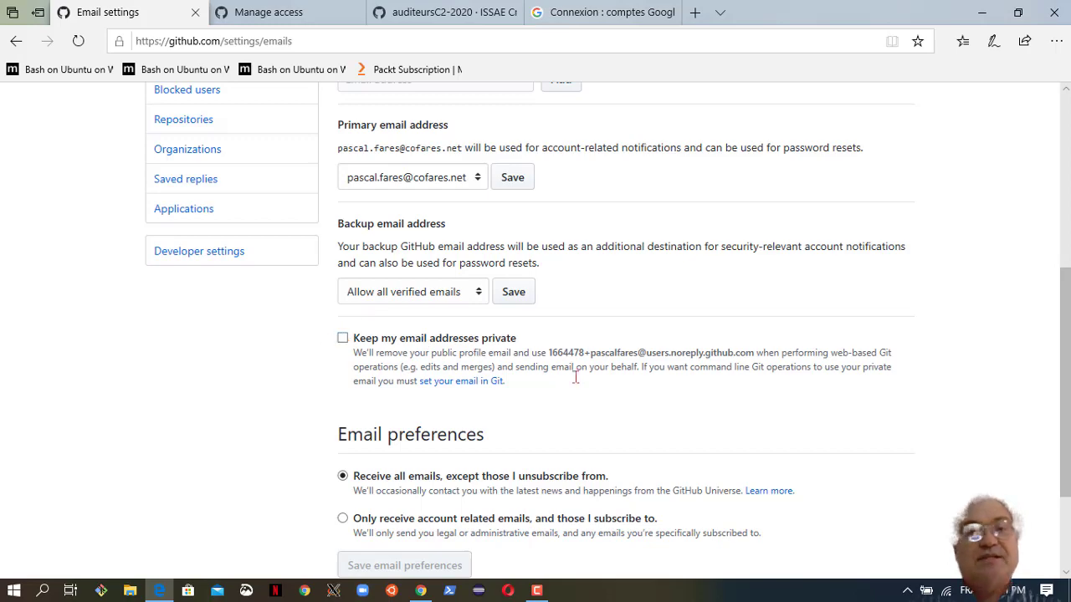
pyautogui.scroll(5, 635, 435)
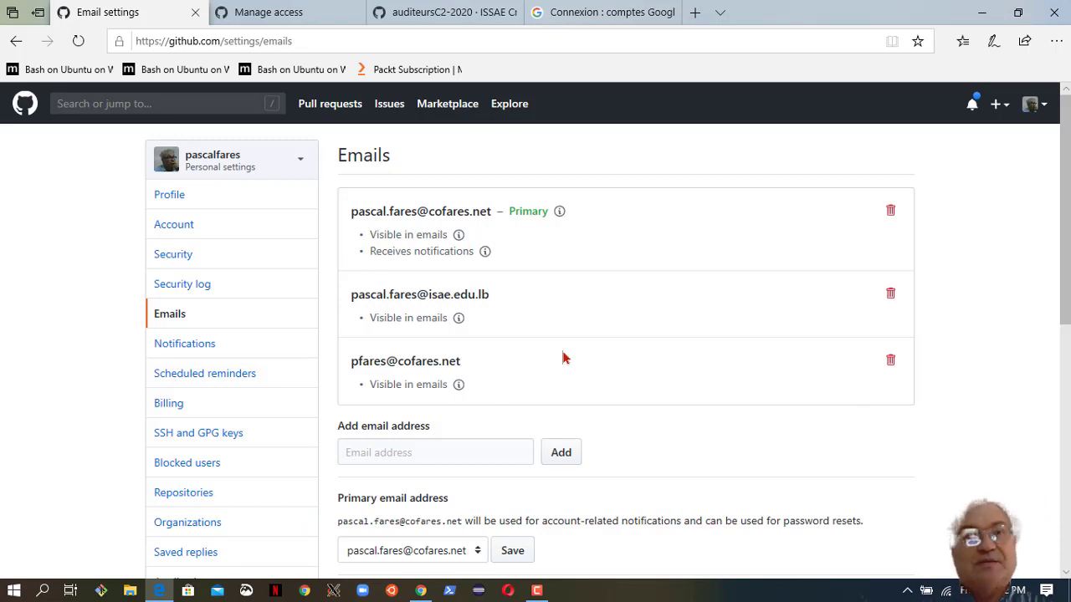
# Return to the GitHub home page and go to the organization page at github.com/ISSAE.
pyautogui.moveTo(220, 43); pyautogui.dragTo(423, 46)
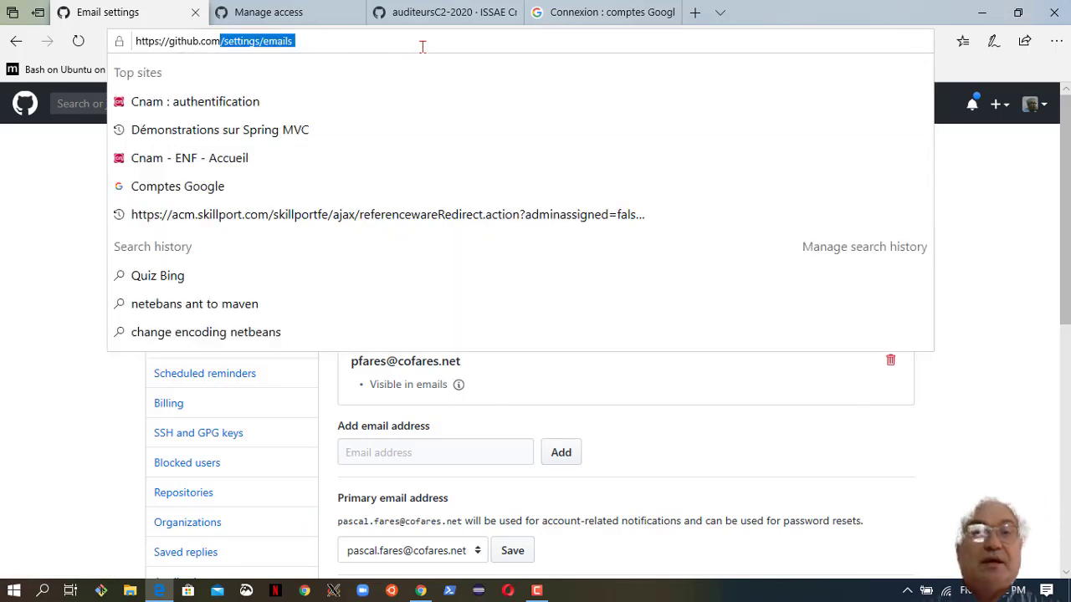
pyautogui.press('BackSpace')
pyautogui.press('Return')
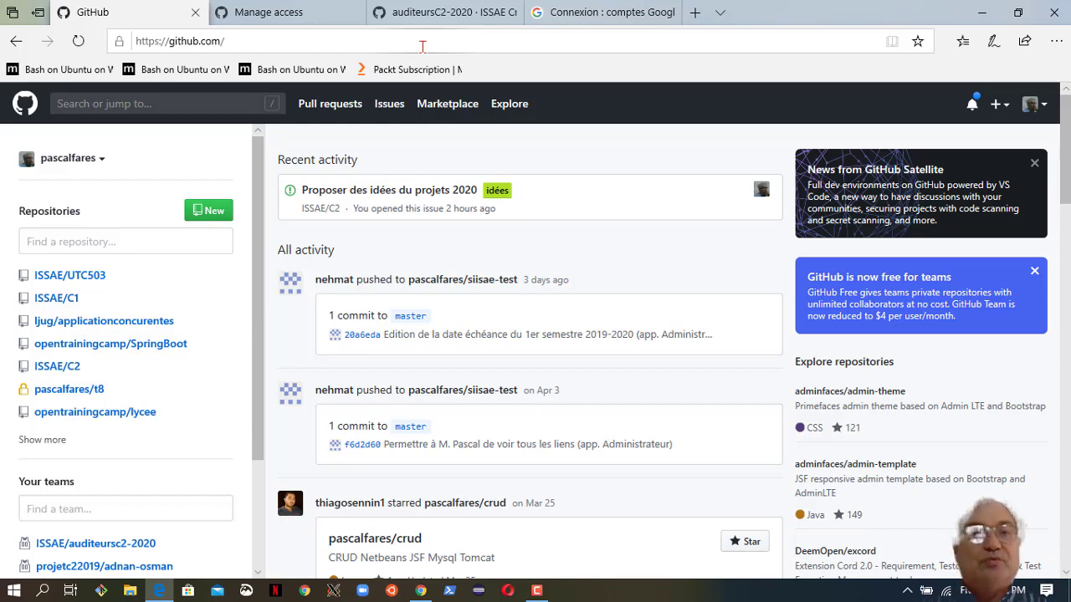
pyautogui.click(341, 43)
pyautogui.click(341, 42)
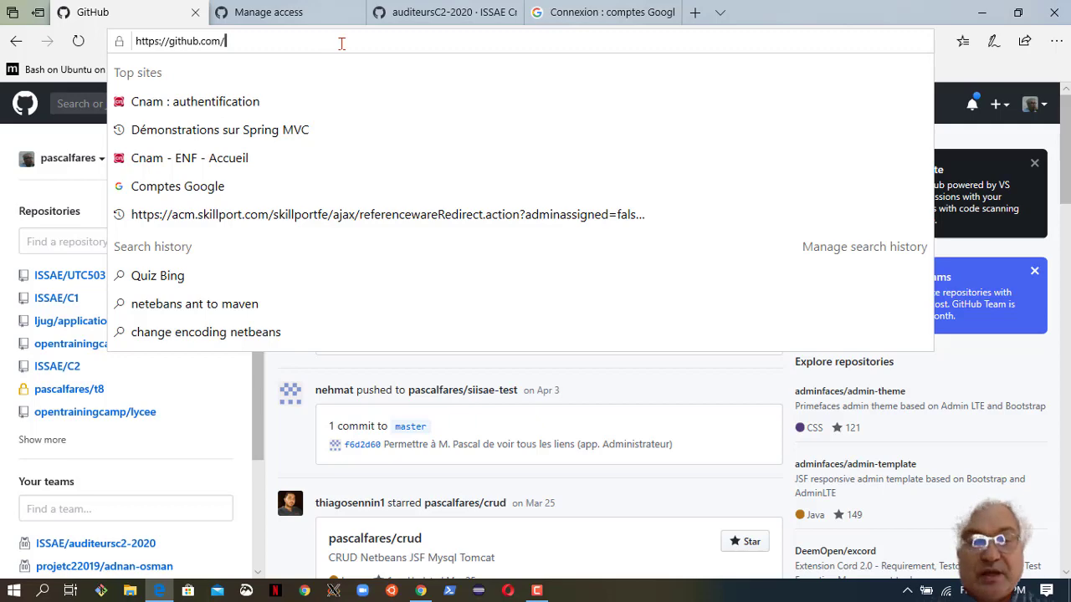
pyautogui.write('ISSAE')
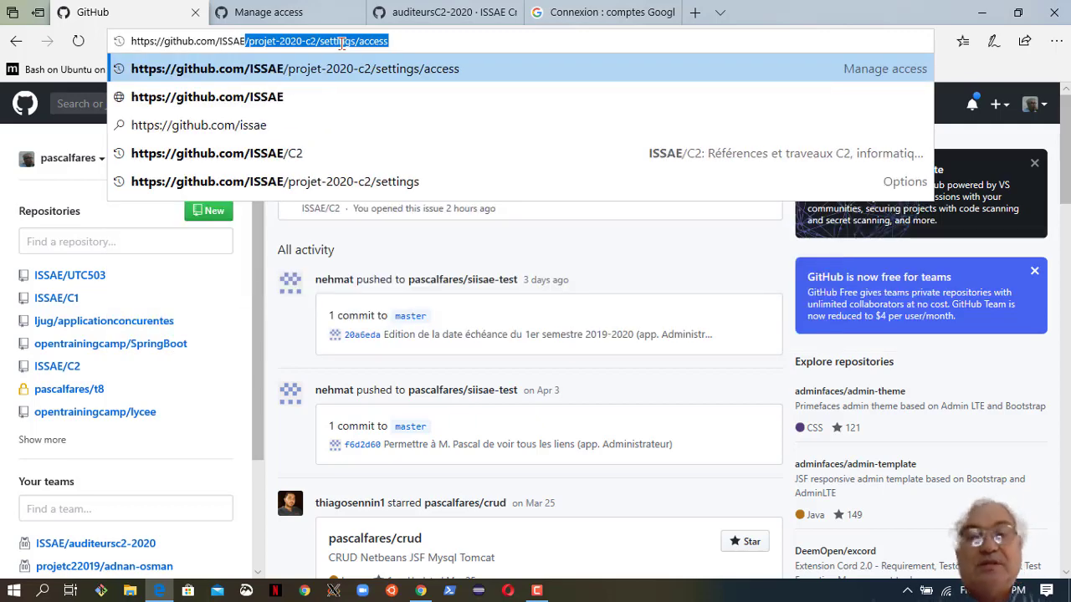
pyautogui.press('Delete')
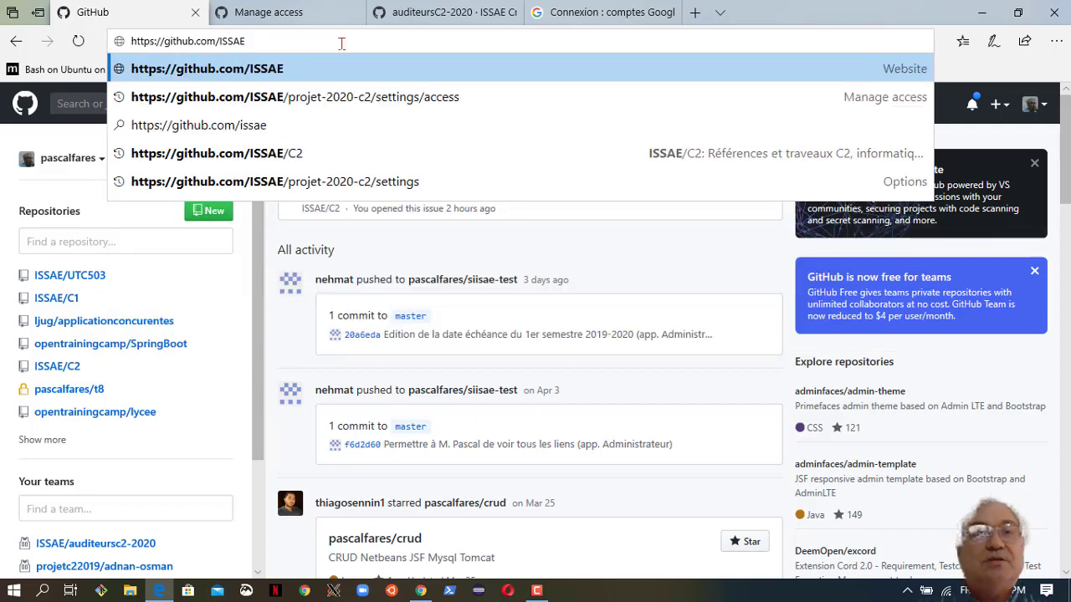
pyautogui.press('Return')
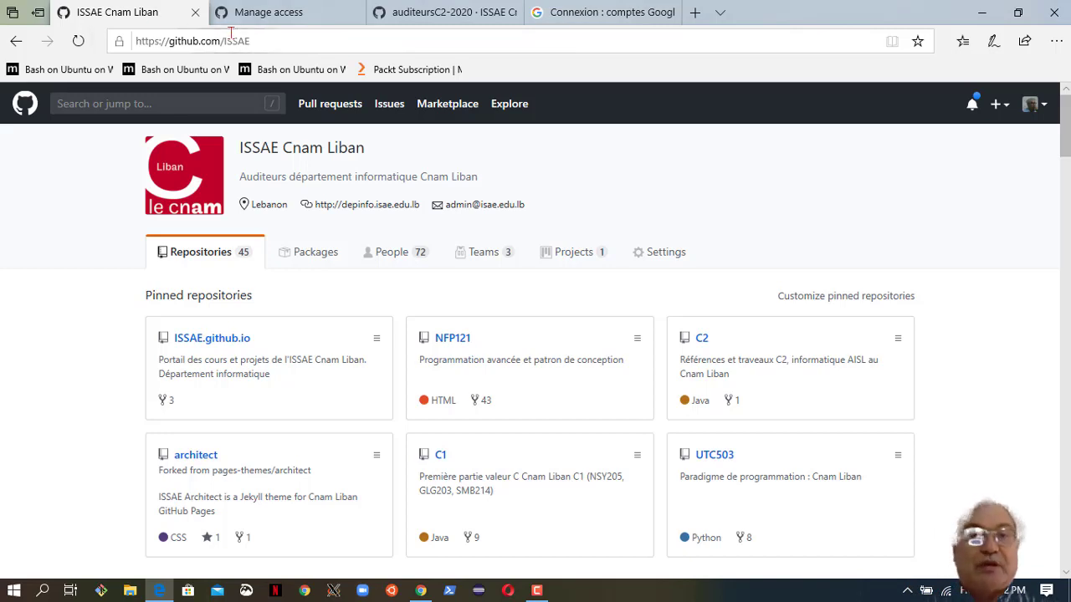
# Open the auditeursC2-2020 team from the ISSAE Cnam Liban organization's list of teams.
pyautogui.click(495, 257)
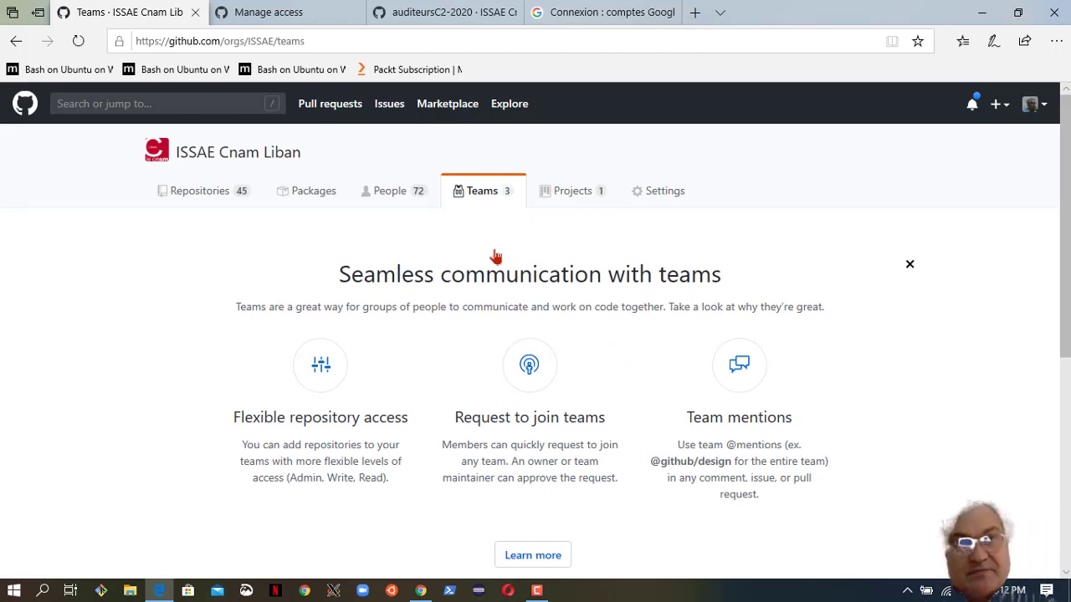
pyautogui.scroll(-5, 504, 255)
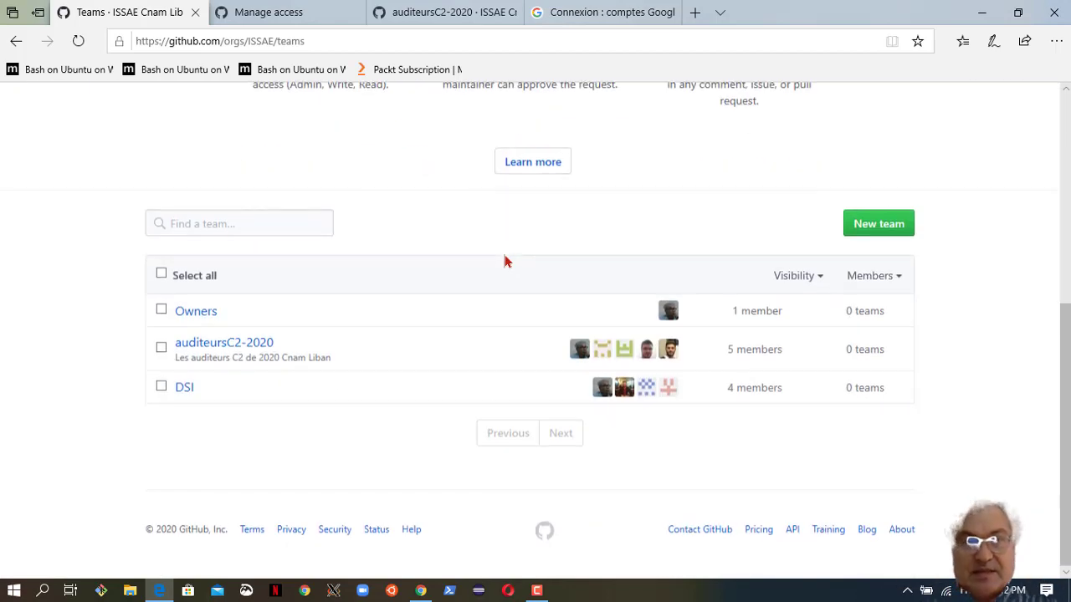
pyautogui.click(212, 348)
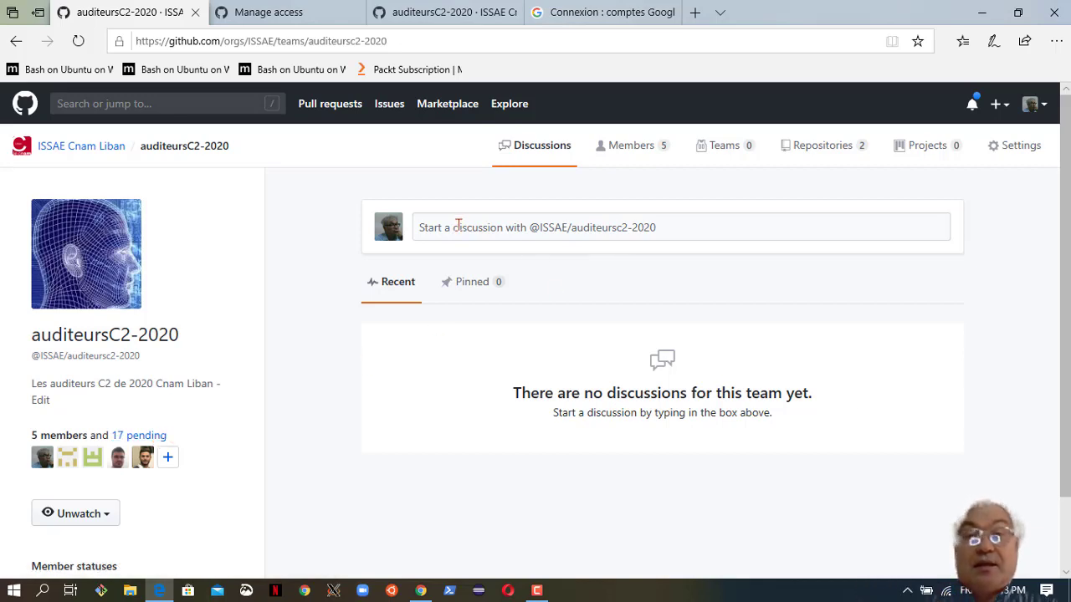
# Examine the team's new discussion form, members, child teams and repositories, ending on its discussions.
pyautogui.click(459, 227)
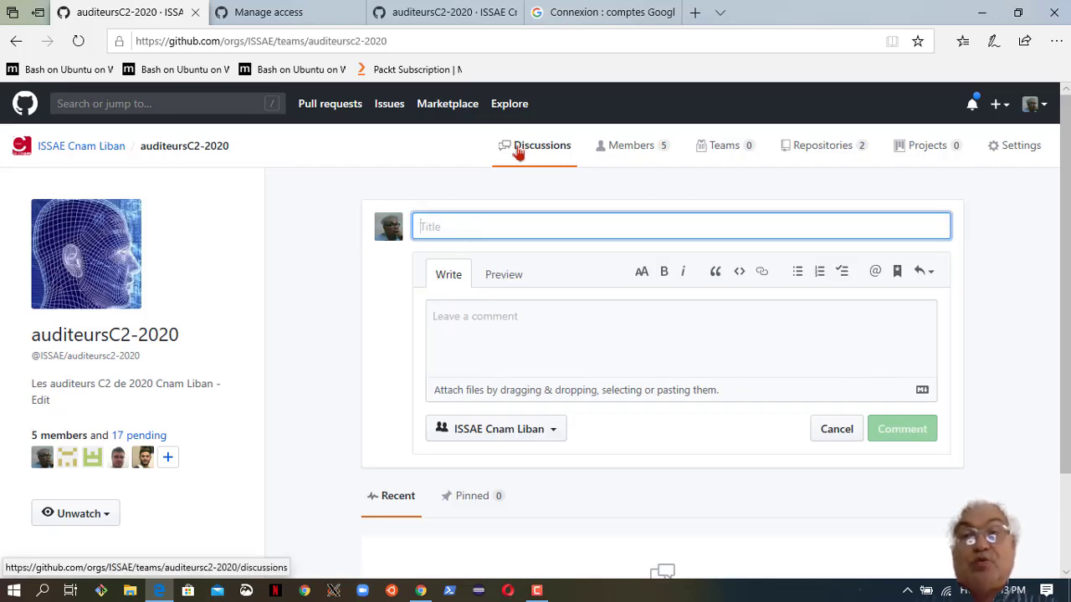
pyautogui.click(626, 151)
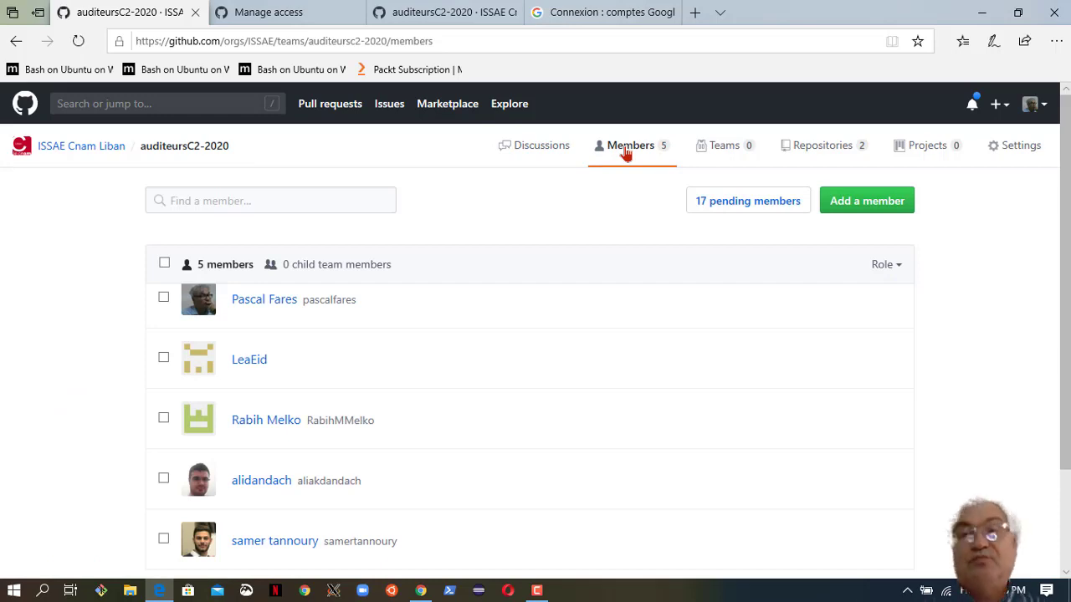
pyautogui.click(732, 153)
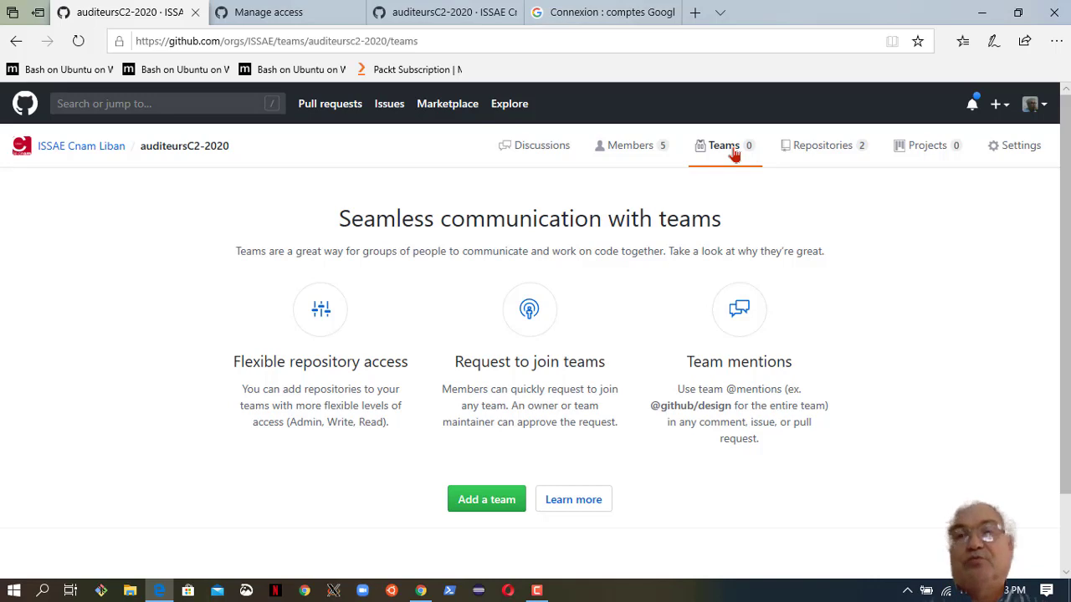
pyautogui.click(832, 145)
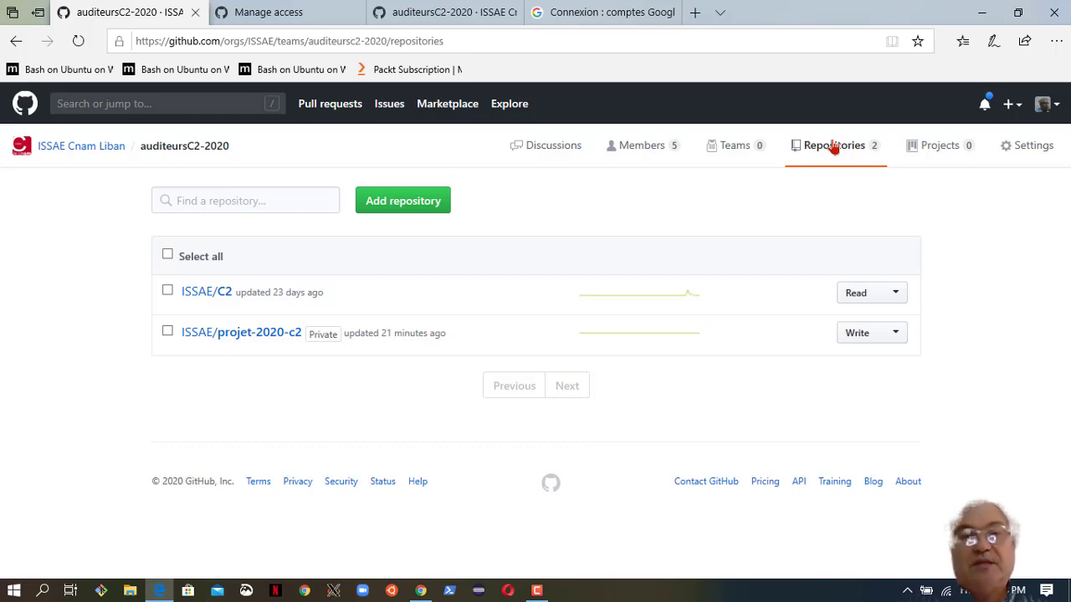
pyautogui.moveTo(209, 297)
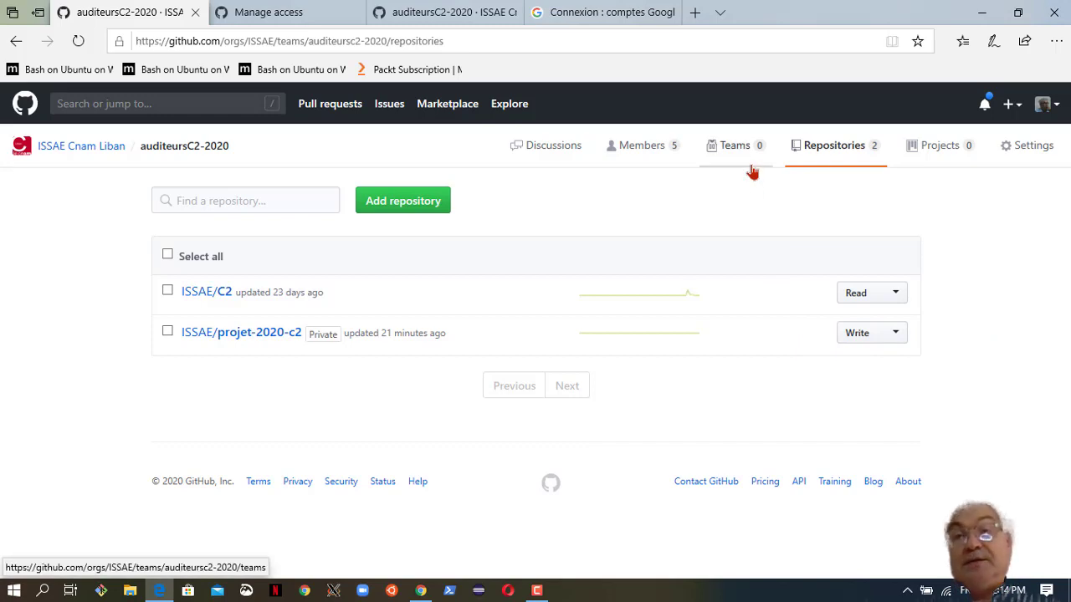
pyautogui.click(533, 156)
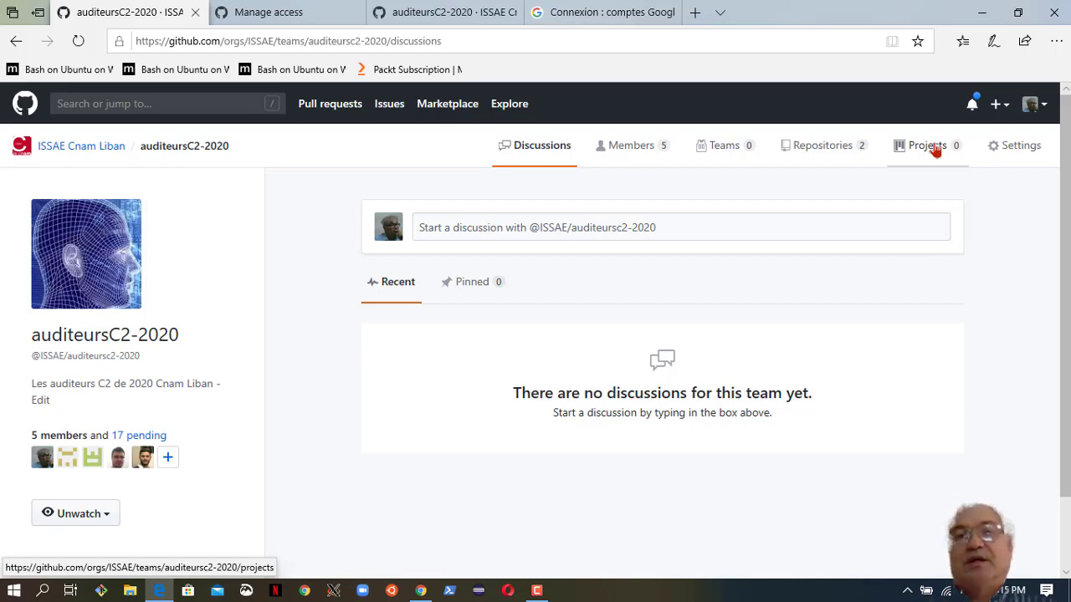
# View the auditeursC2-2020 team's projects and the form for adding a project, closing the form without adding one.
pyautogui.click(935, 148)
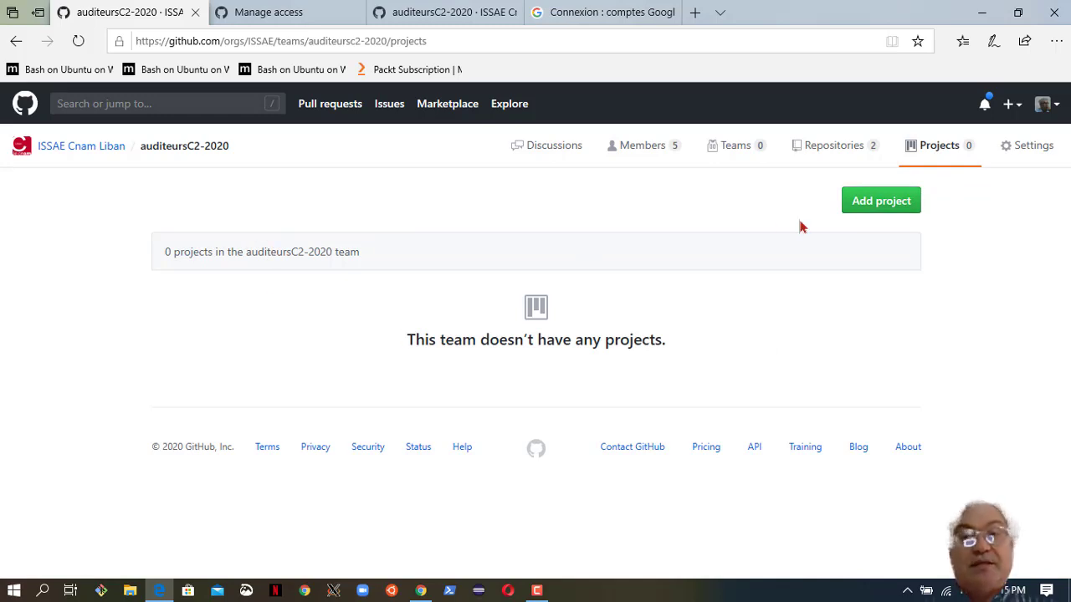
pyautogui.click(888, 209)
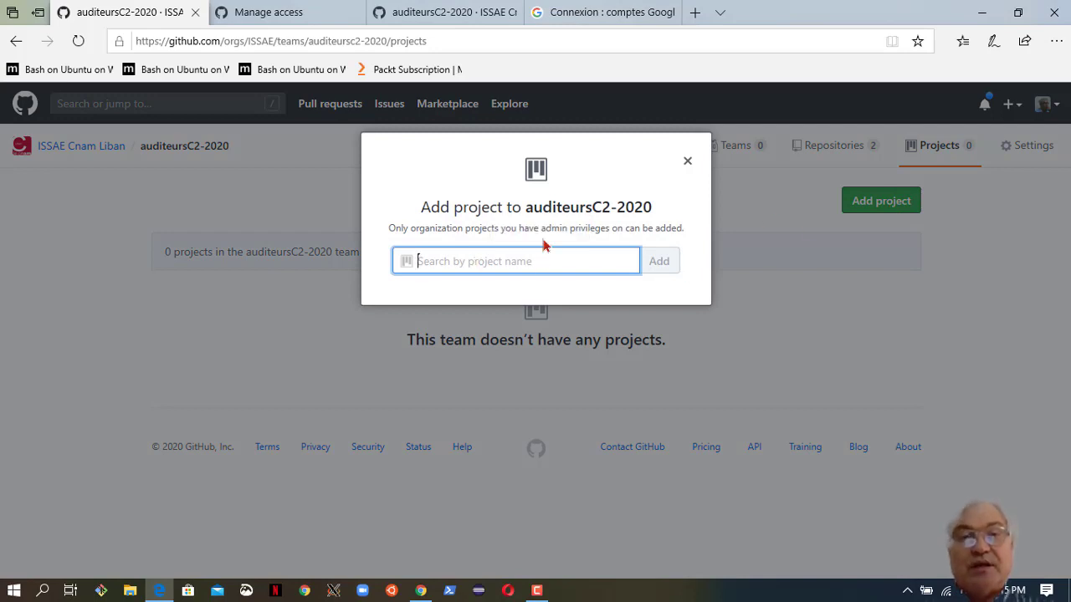
pyautogui.click(689, 162)
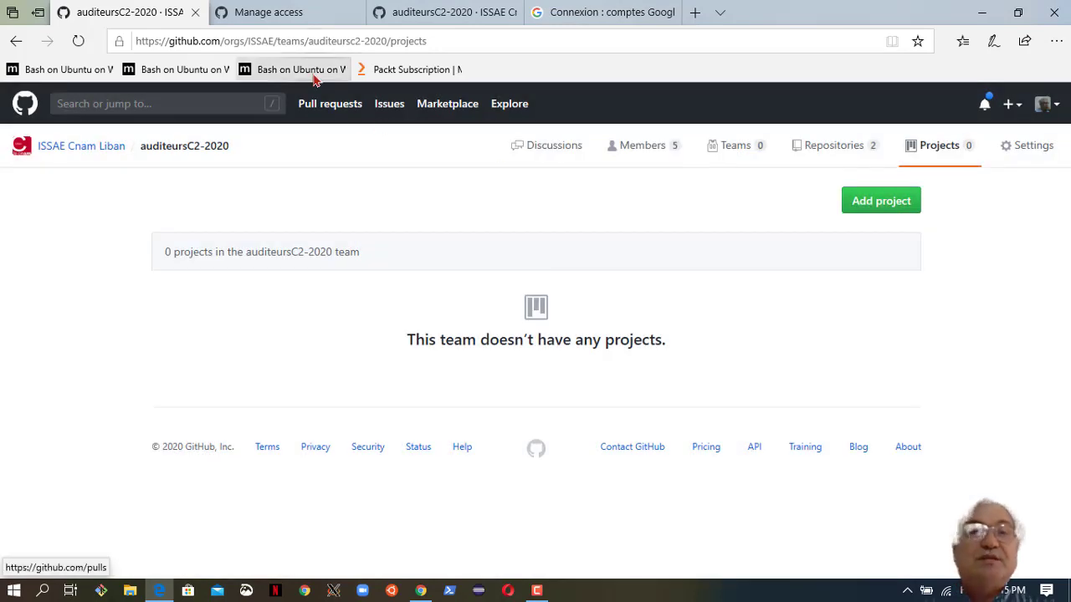
# Go back to the ISSAE organization page and open the projetC2-2020-cnamliban board from its projects.
pyautogui.moveTo(272, 42); pyautogui.dragTo(490, 45)
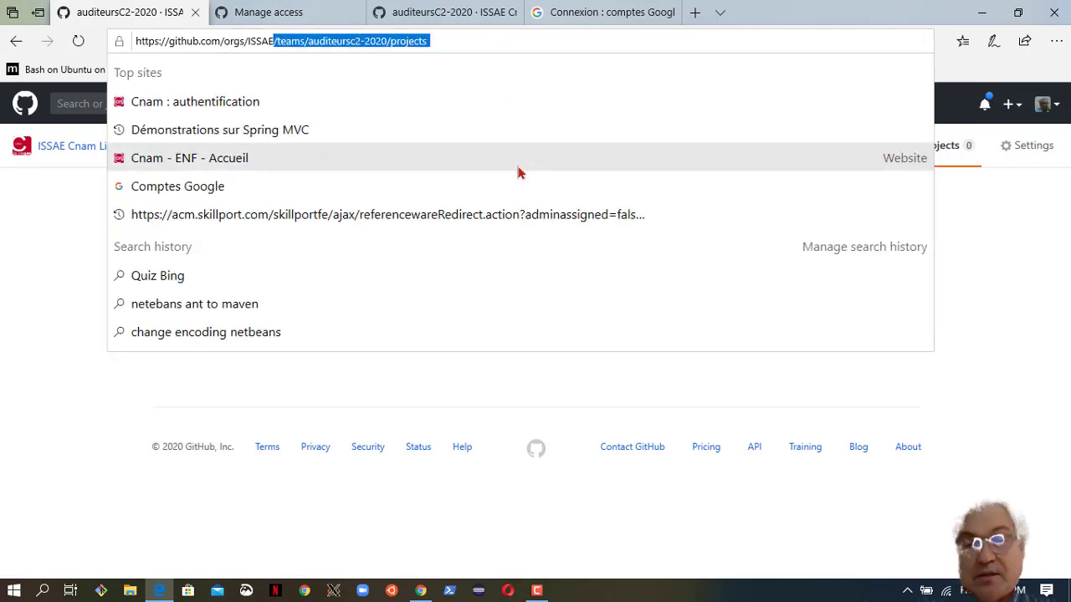
pyautogui.press('BackSpace')
pyautogui.press('Return')
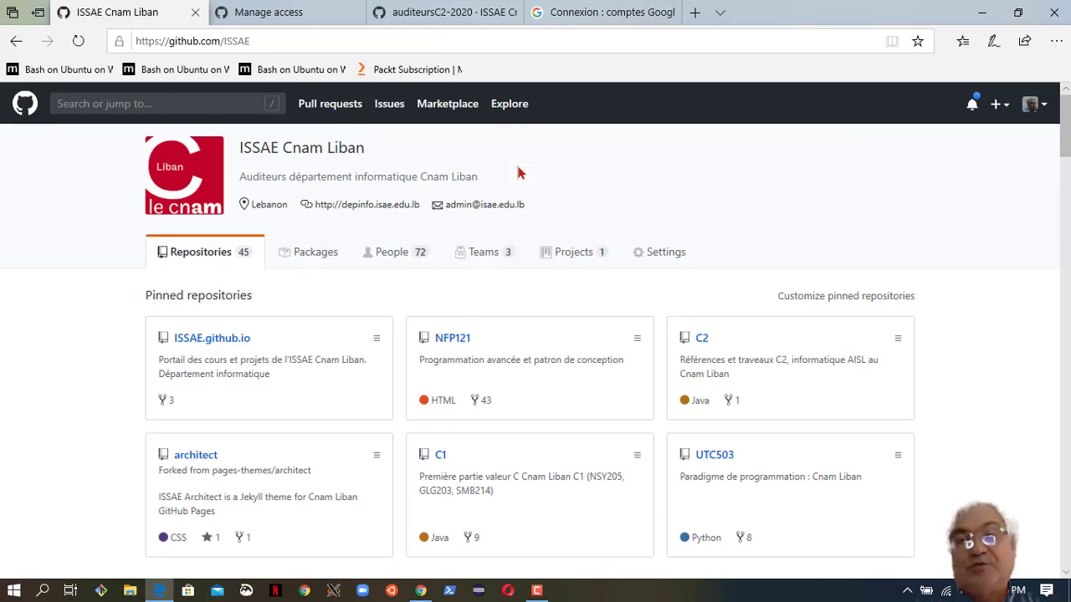
pyautogui.click(566, 251)
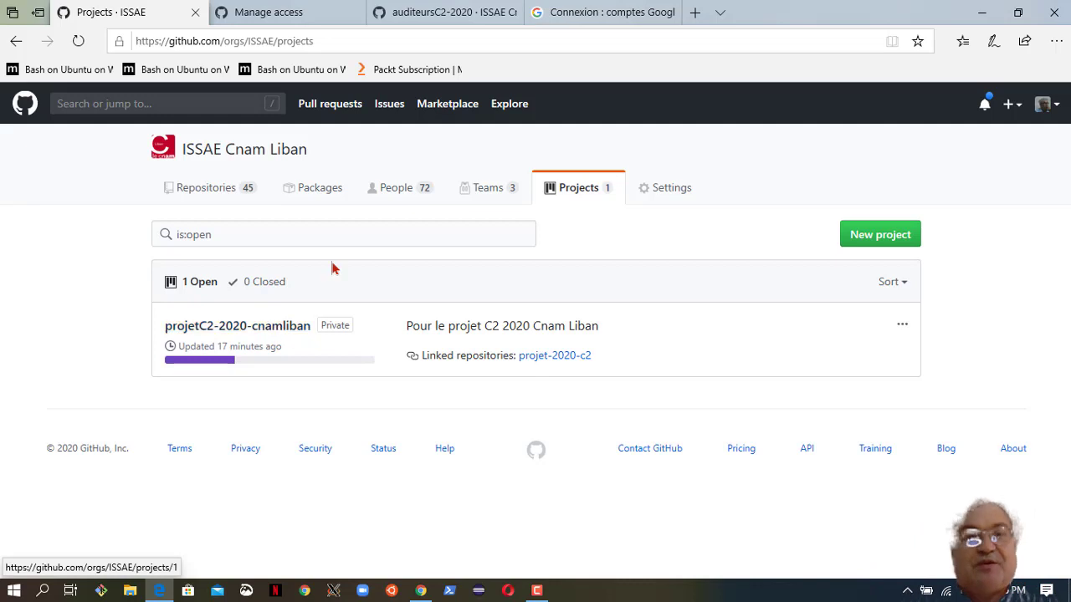
pyautogui.click(293, 332)
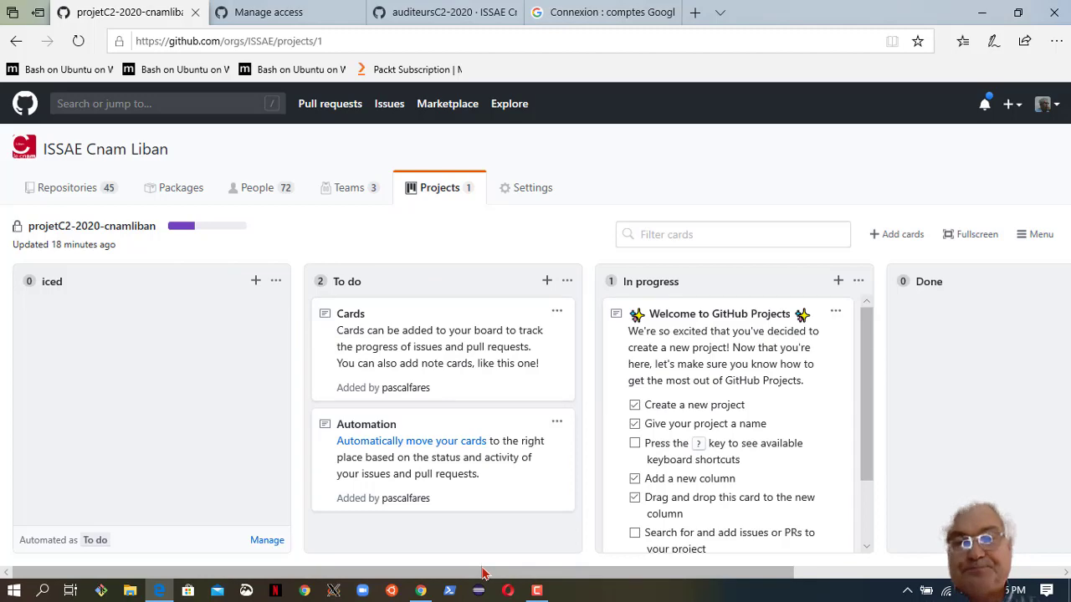
# Look over the board's columns, and try moving the Cards note from To do to In progress and back to To do.
pyautogui.moveTo(487, 575); pyautogui.dragTo(721, 565)
pyautogui.click(147, 338)
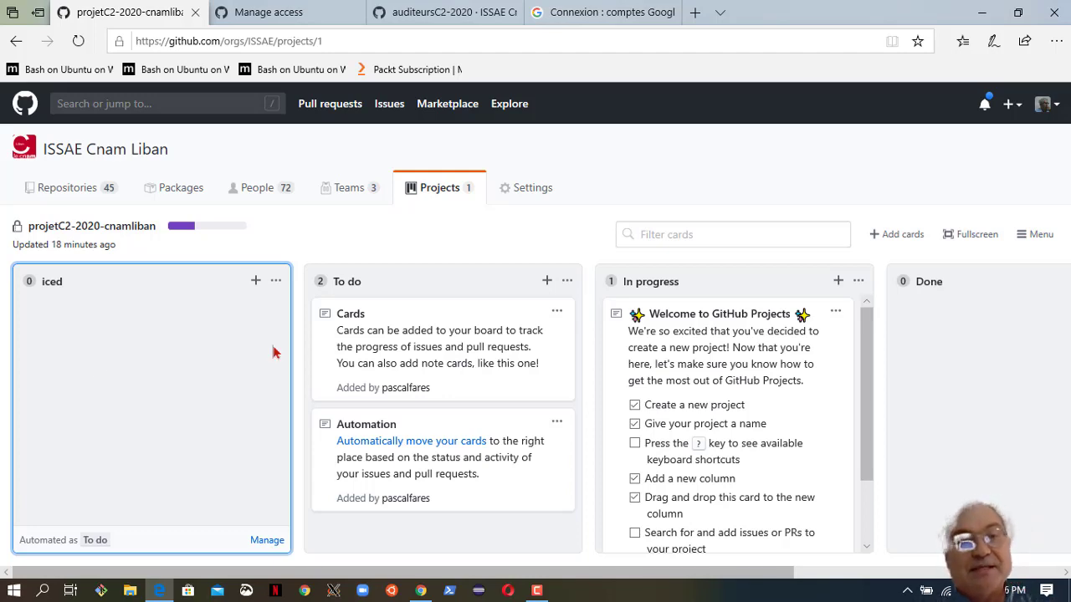
pyautogui.moveTo(494, 351)
pyautogui.mouseDown()
pyautogui.moveTo(442, 360)
pyautogui.moveTo(186, 347)
pyautogui.moveTo(490, 344)
pyautogui.mouseUp()
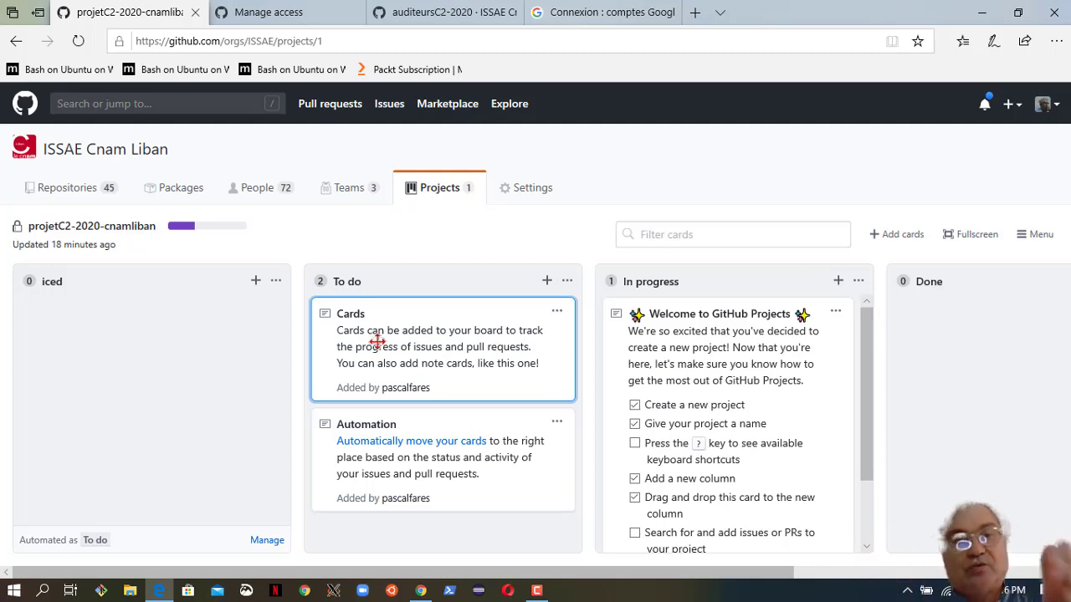
pyautogui.moveTo(378, 341)
pyautogui.mouseDown()
pyautogui.moveTo(628, 329)
pyautogui.moveTo(371, 340)
pyautogui.mouseUp()
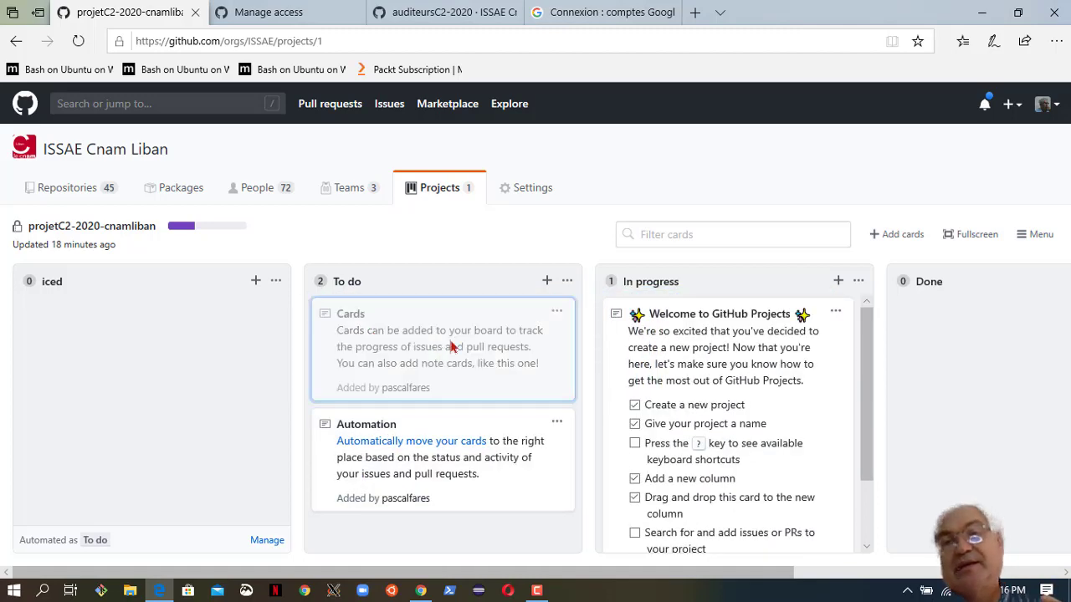
pyautogui.moveTo(452, 346); pyautogui.dragTo(676, 337)
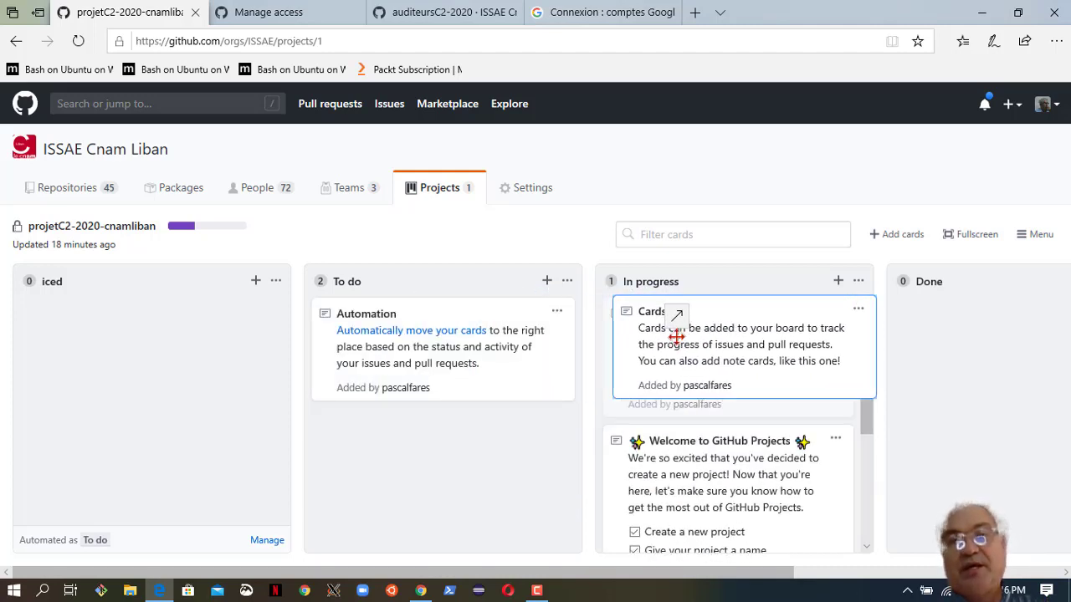
pyautogui.moveTo(676, 337); pyautogui.dragTo(370, 319)
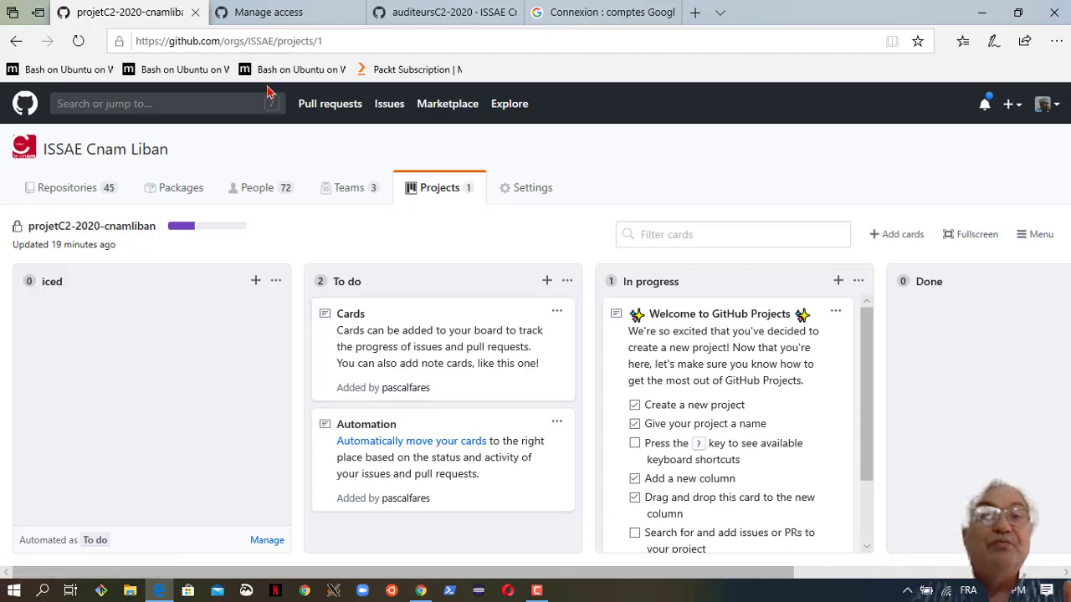
# Go back to the ISSAE organization page from the project board and look over its repositories.
pyautogui.moveTo(273, 41); pyautogui.dragTo(459, 42)
pyautogui.press('BackSpace')
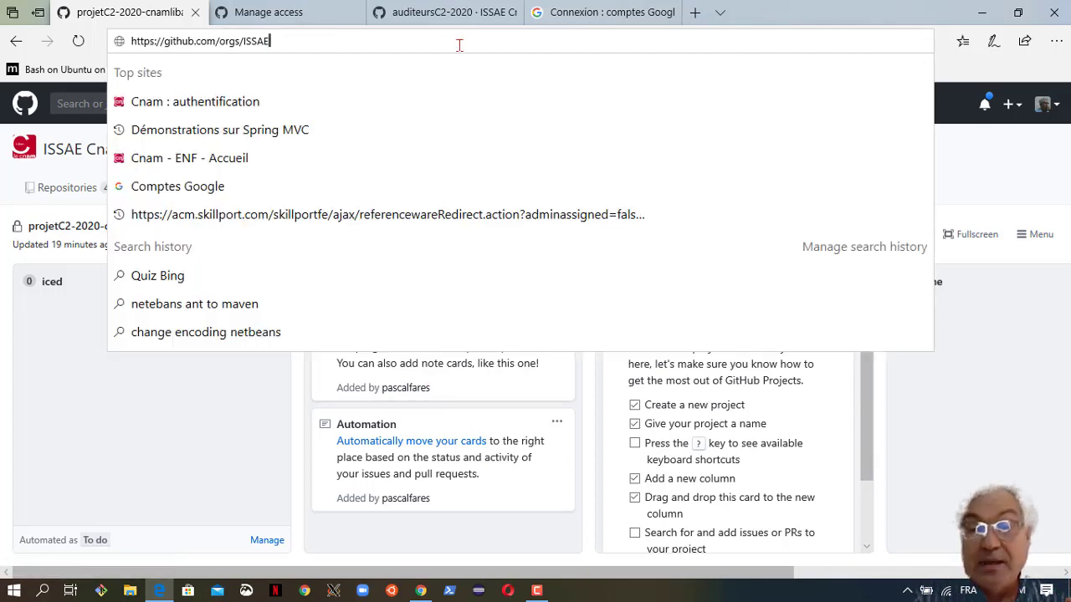
pyautogui.press('Return')
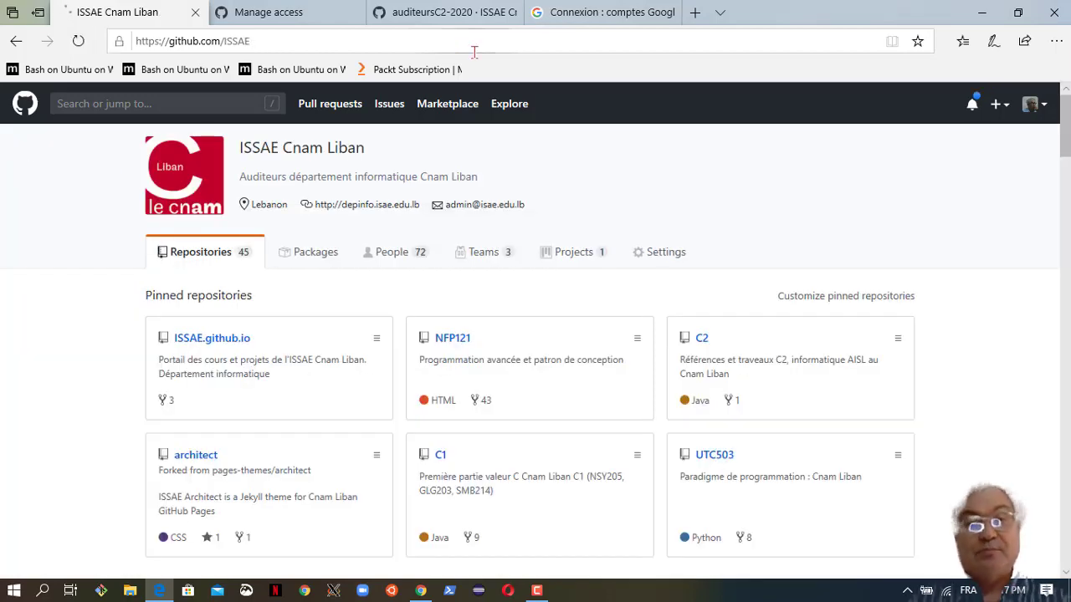
pyautogui.scroll(-3, 690, 341)
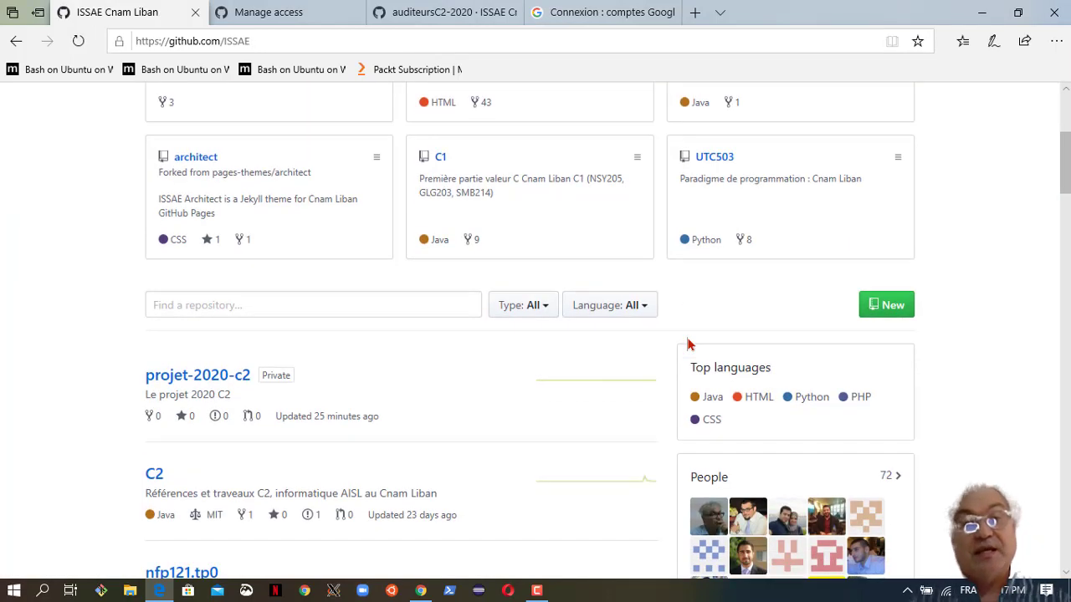
pyautogui.scroll(4, 687, 338)
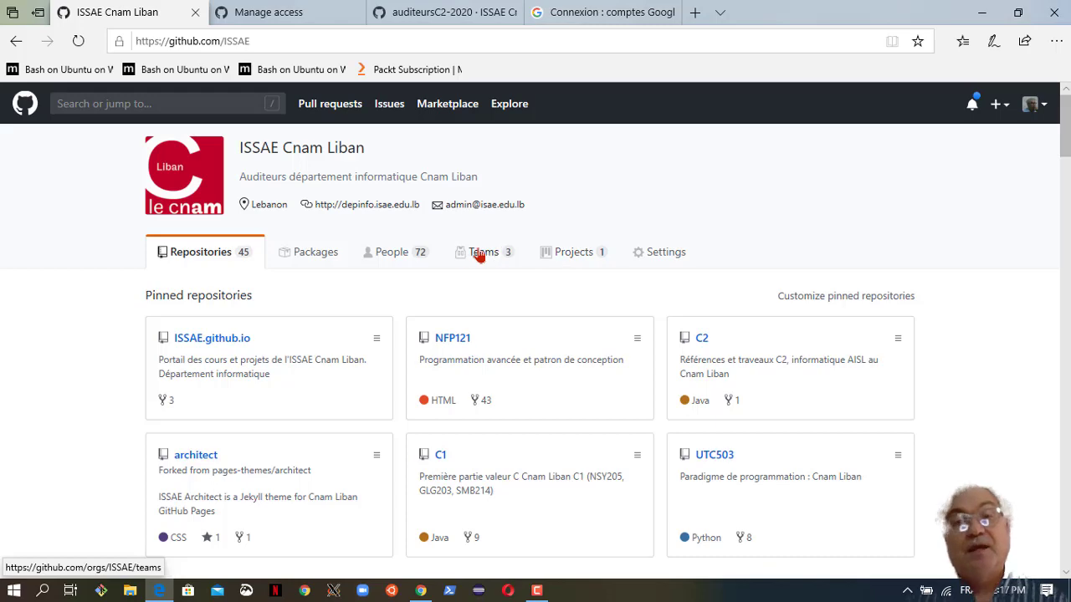
# Look through the organization's list of teams and open the auditeursC2-2020 team.
pyautogui.click(479, 256)
pyautogui.scroll(-3, 492, 320)
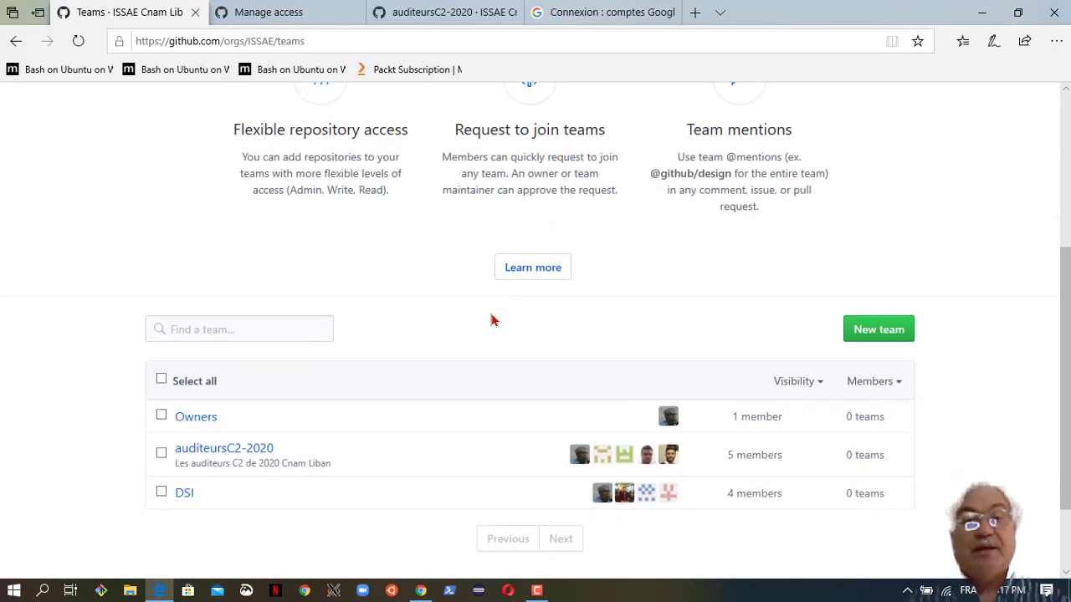
pyautogui.scroll(-1, 491, 319)
pyautogui.scroll(5, 490, 318)
pyautogui.scroll(-4, 377, 335)
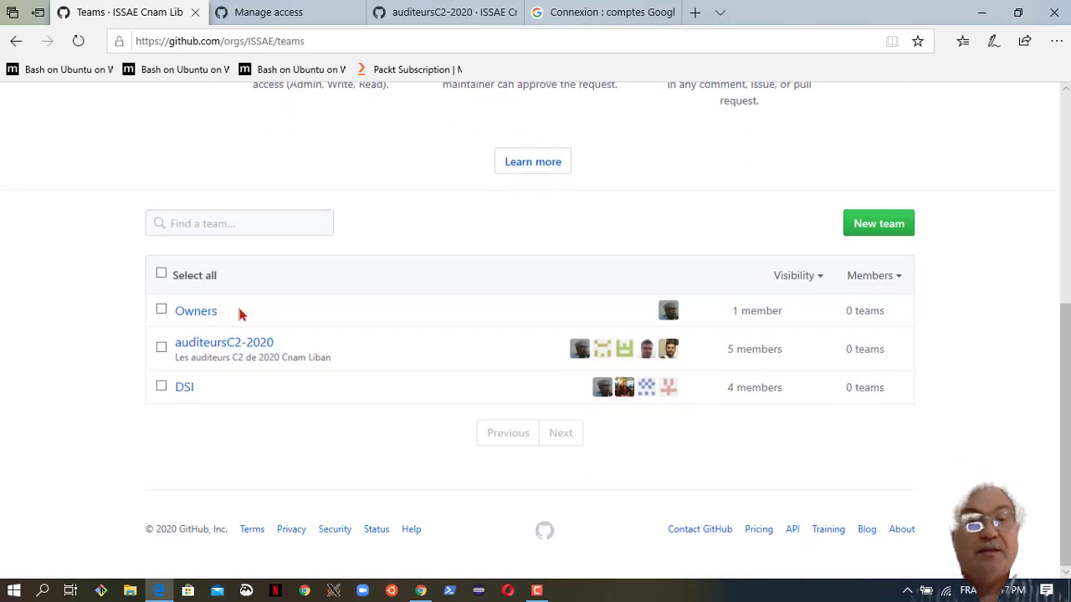
pyautogui.click(199, 344)
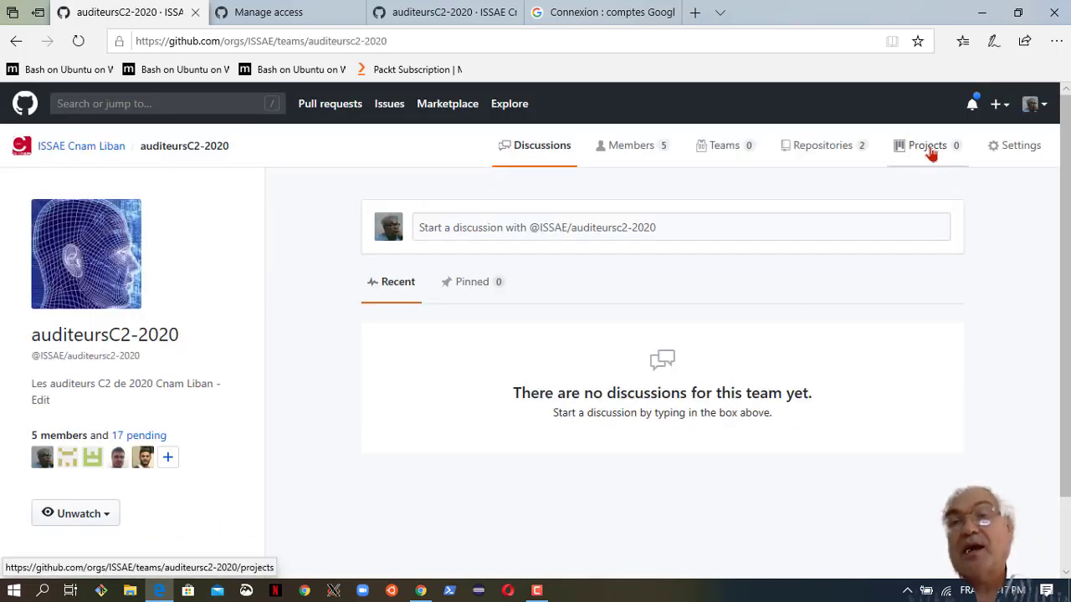
# Add the projetC2-2020-cnamliban project to the auditeursC2-2020 team's projects.
pyautogui.click(931, 151)
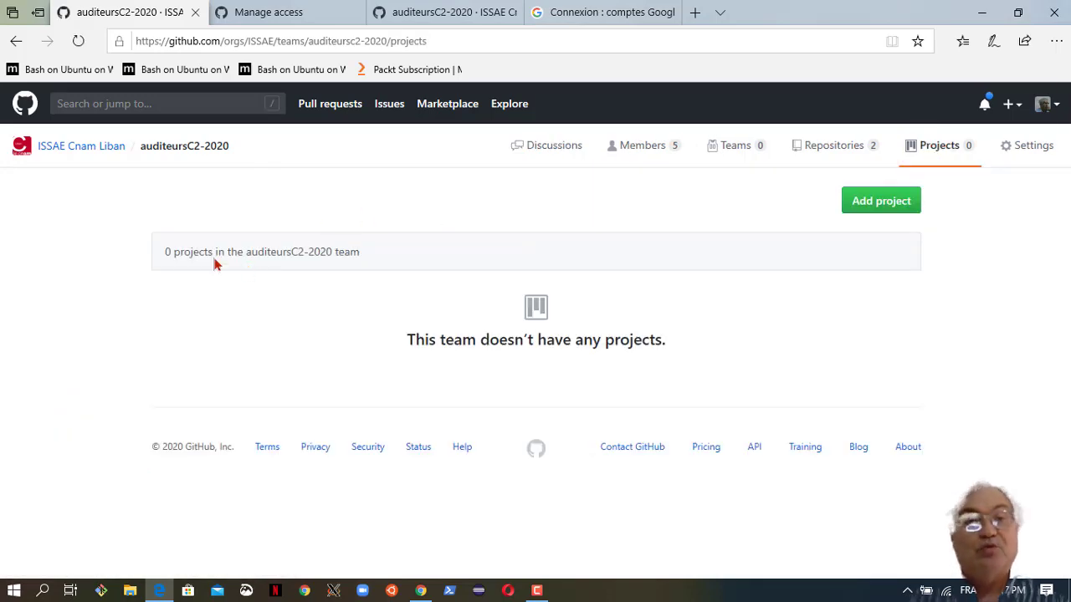
pyautogui.click(887, 203)
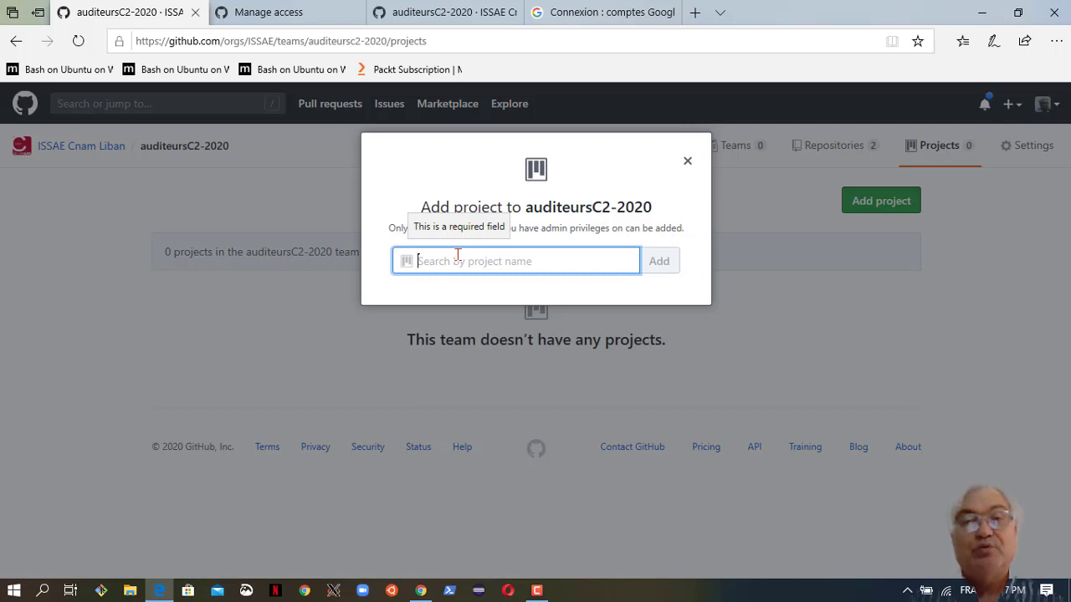
pyautogui.write('proje')
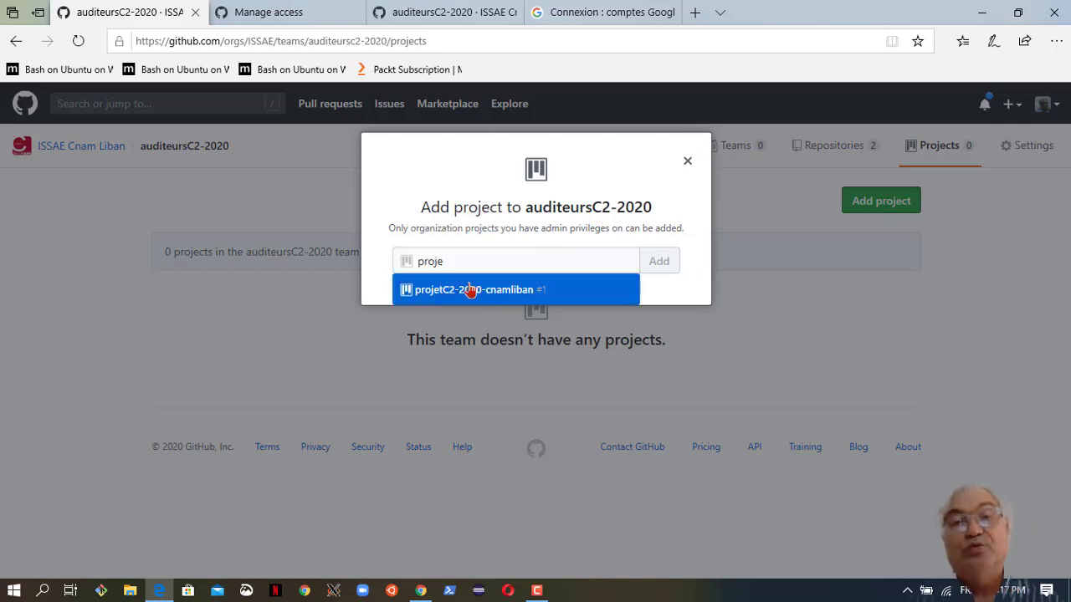
pyautogui.click(469, 290)
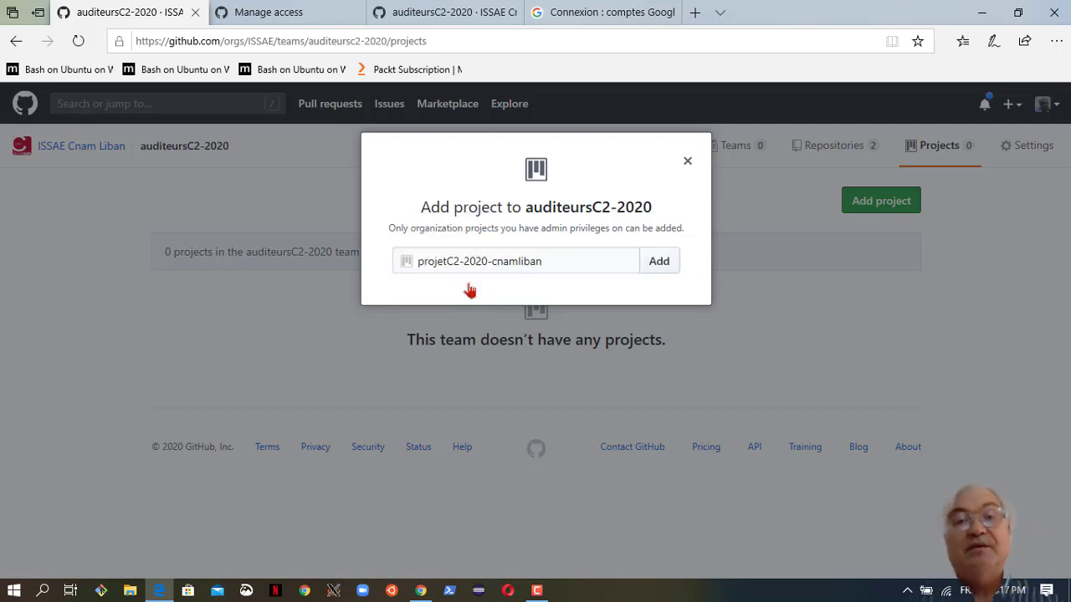
pyautogui.click(656, 264)
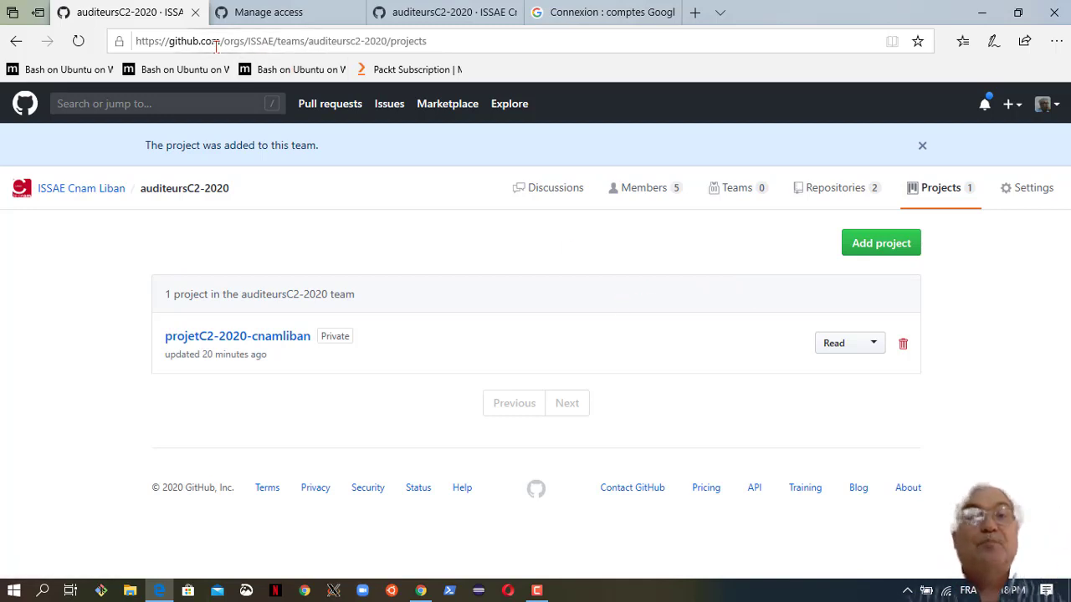
# Return to github.com/ISSAE and reopen the auditeursC2-2020 team from the organization's teams.
pyautogui.moveTo(223, 45); pyautogui.dragTo(557, 57)
pyautogui.write('ISSAE')
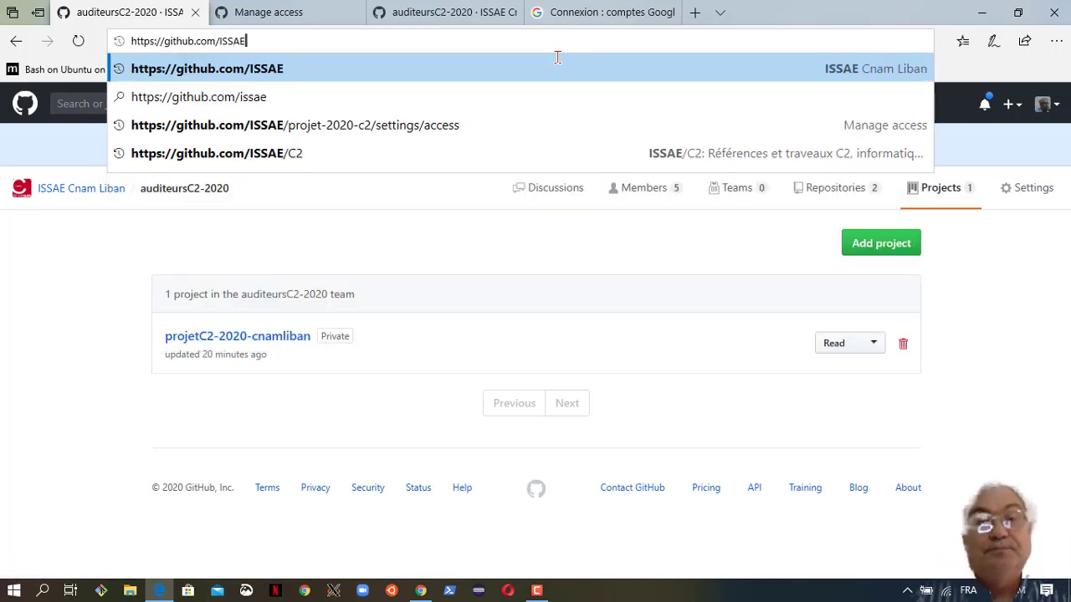
pyautogui.press('Return')
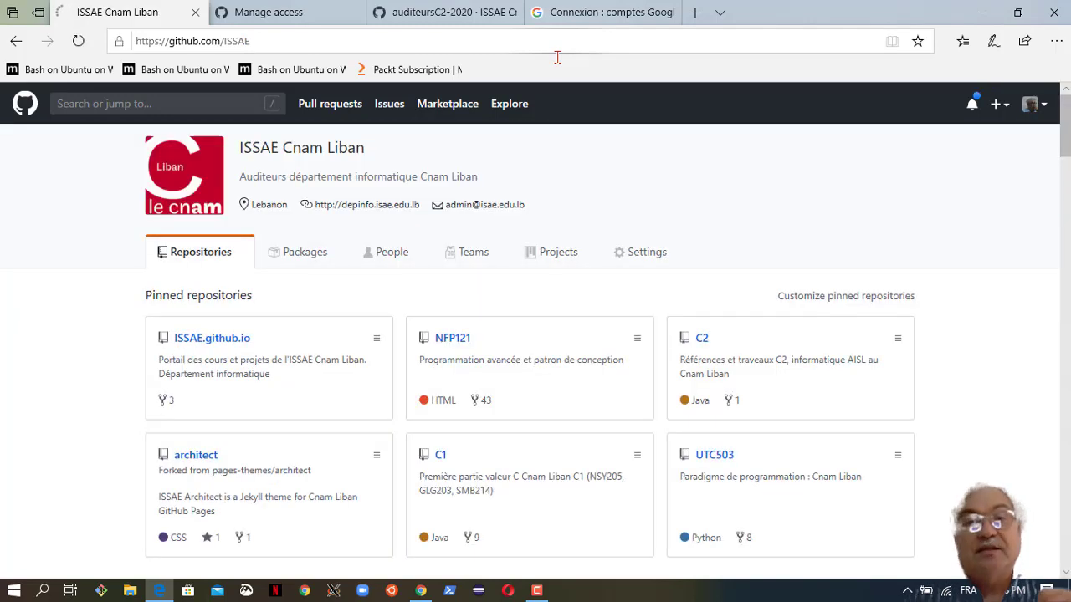
pyautogui.click(484, 253)
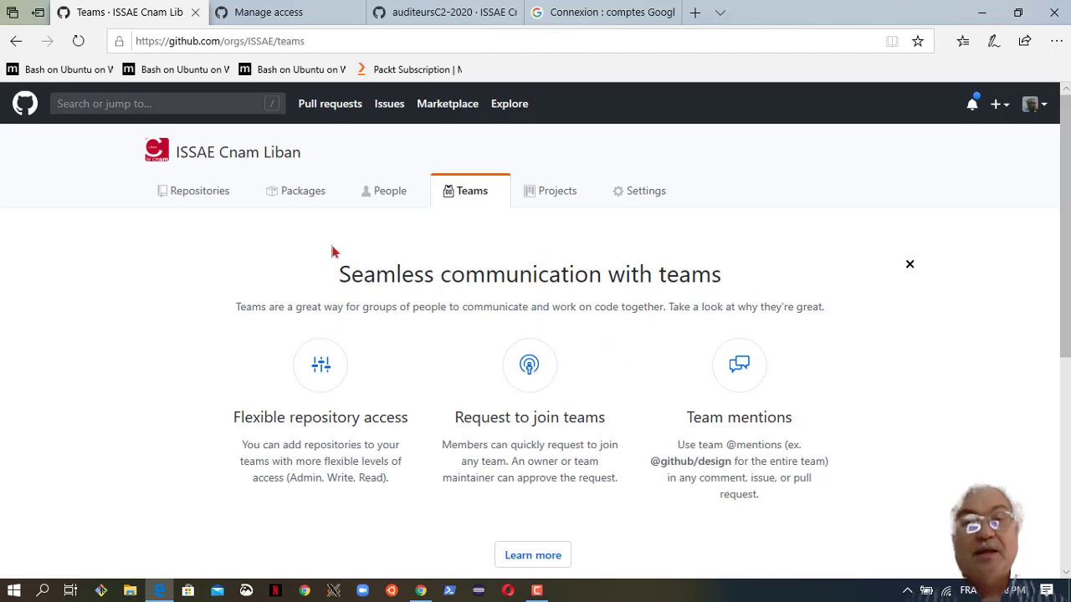
pyautogui.scroll(-5, 368, 247)
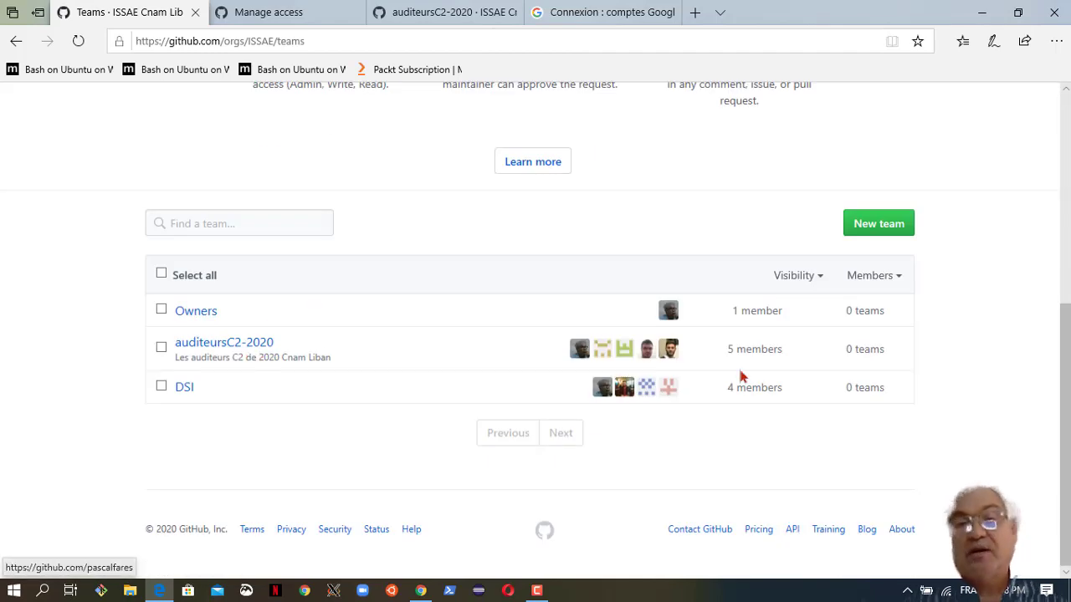
pyautogui.click(228, 344)
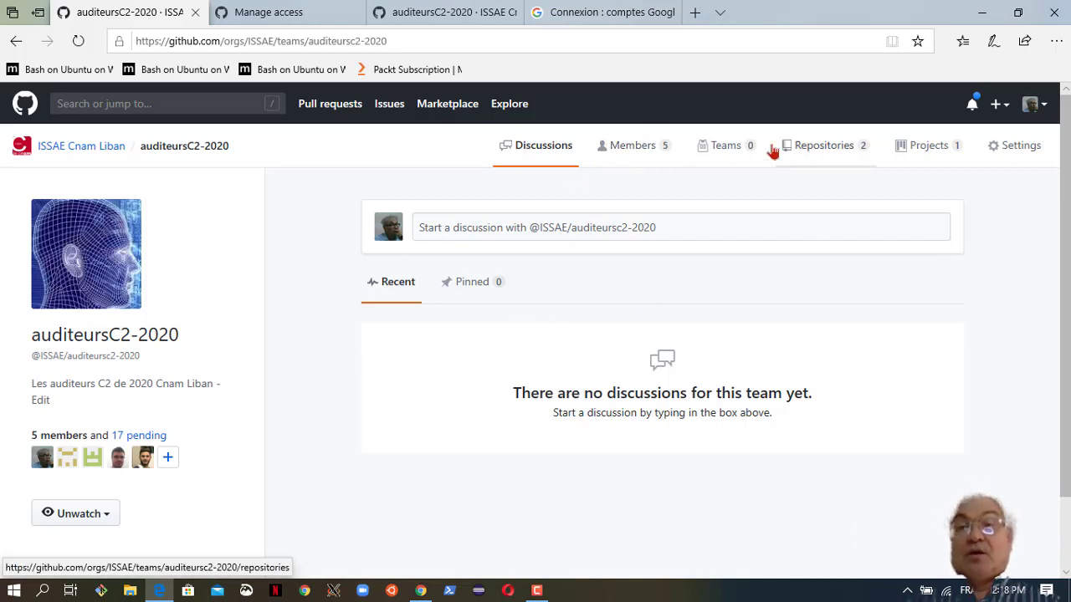
# Check the team's access levels on its repositories and projects, and open the projetC2-2020-cnamliban board.
pyautogui.click(819, 146)
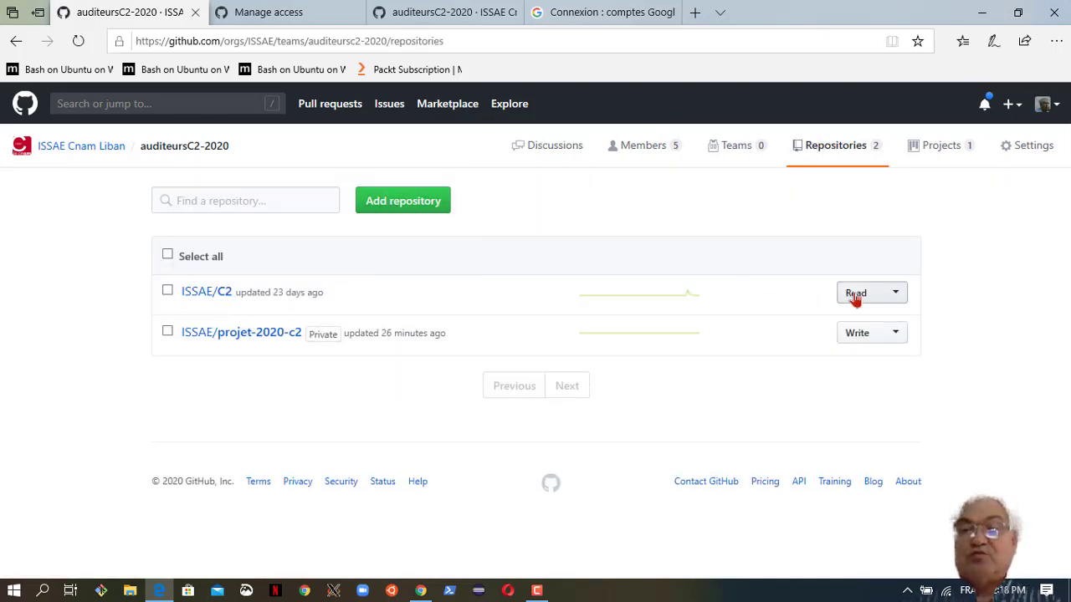
pyautogui.moveTo(275, 334)
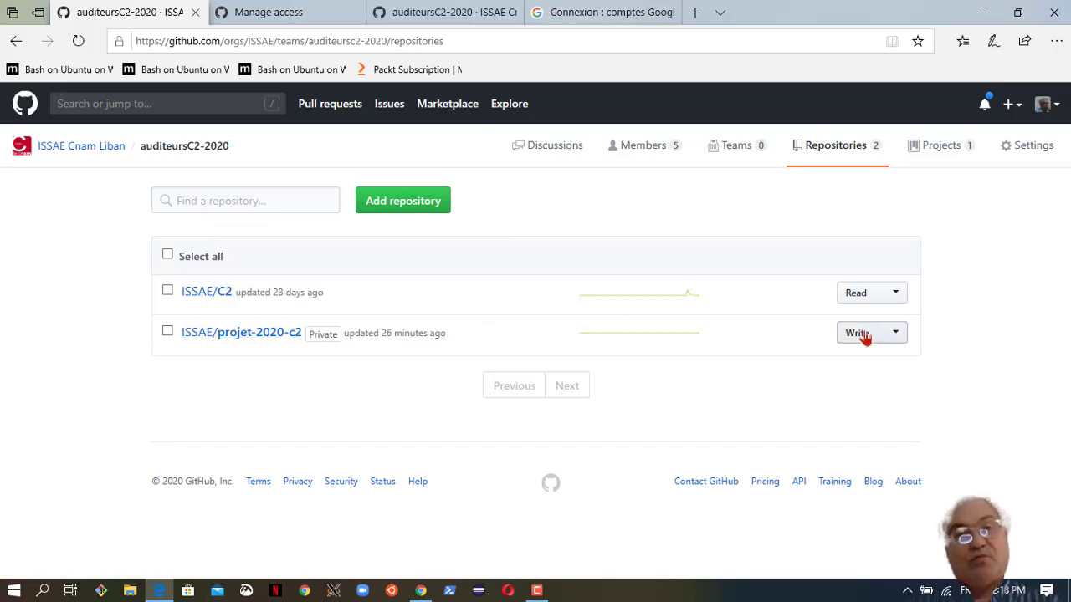
pyautogui.click(934, 153)
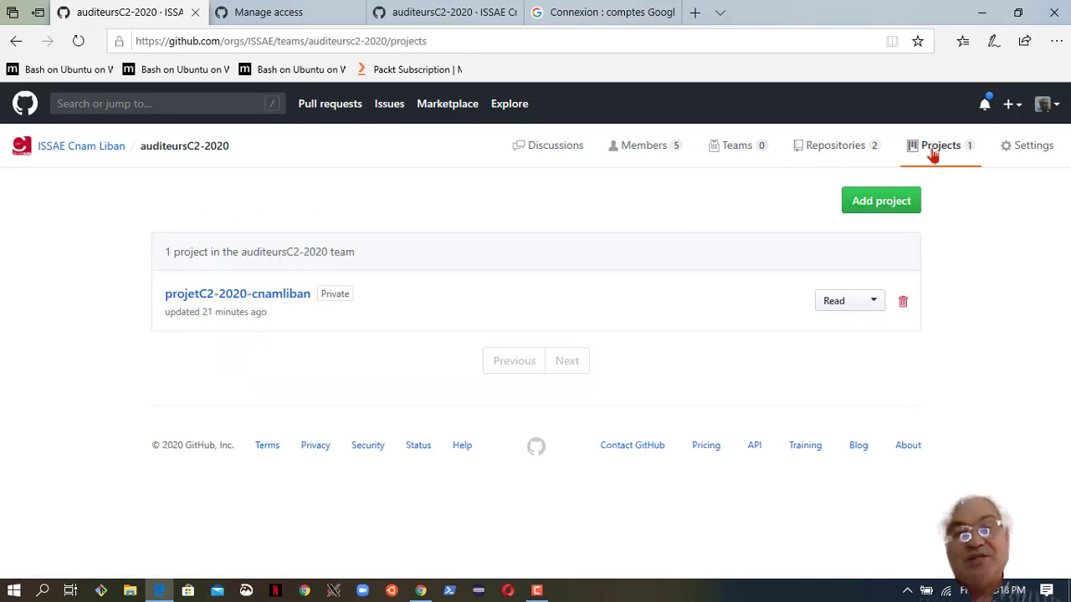
pyautogui.click(257, 296)
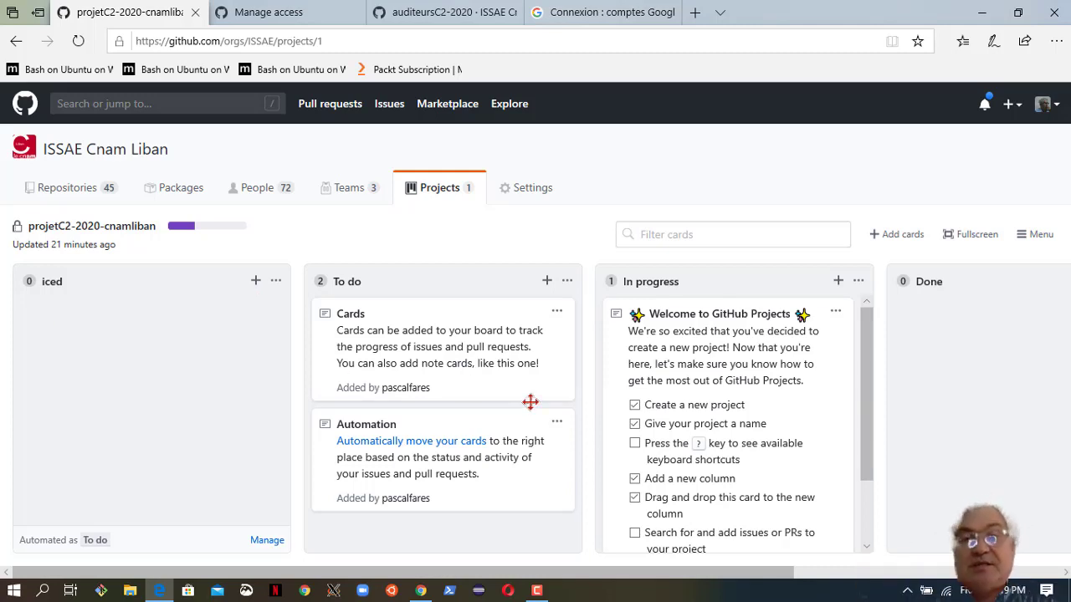
# View the forms for adding cards and a To do note without adding any, and open the iced column's automation settings.
pyautogui.click(880, 235)
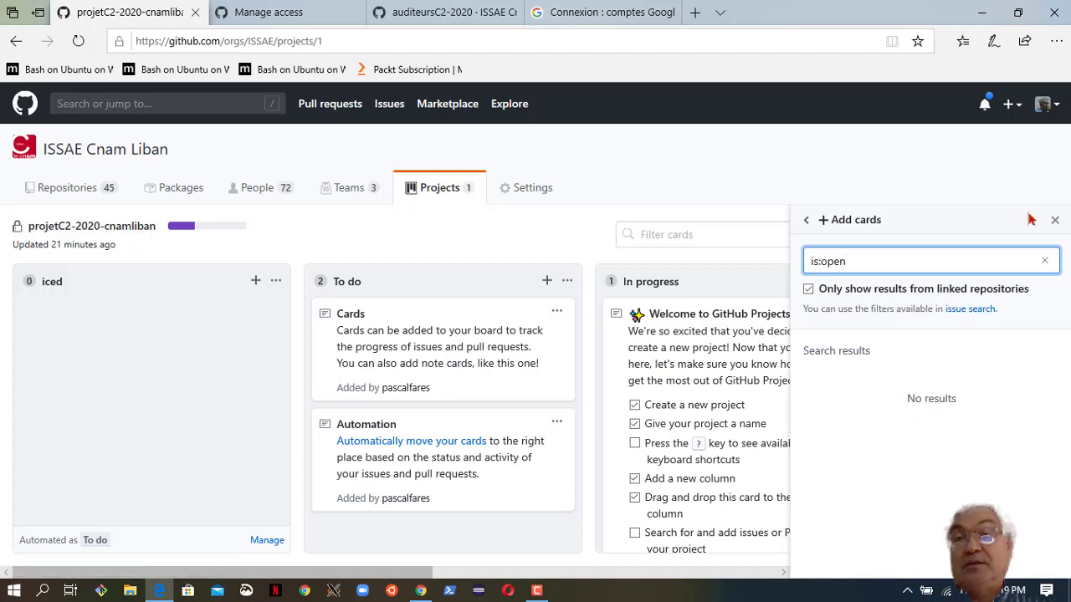
pyautogui.click(1054, 220)
pyautogui.click(544, 281)
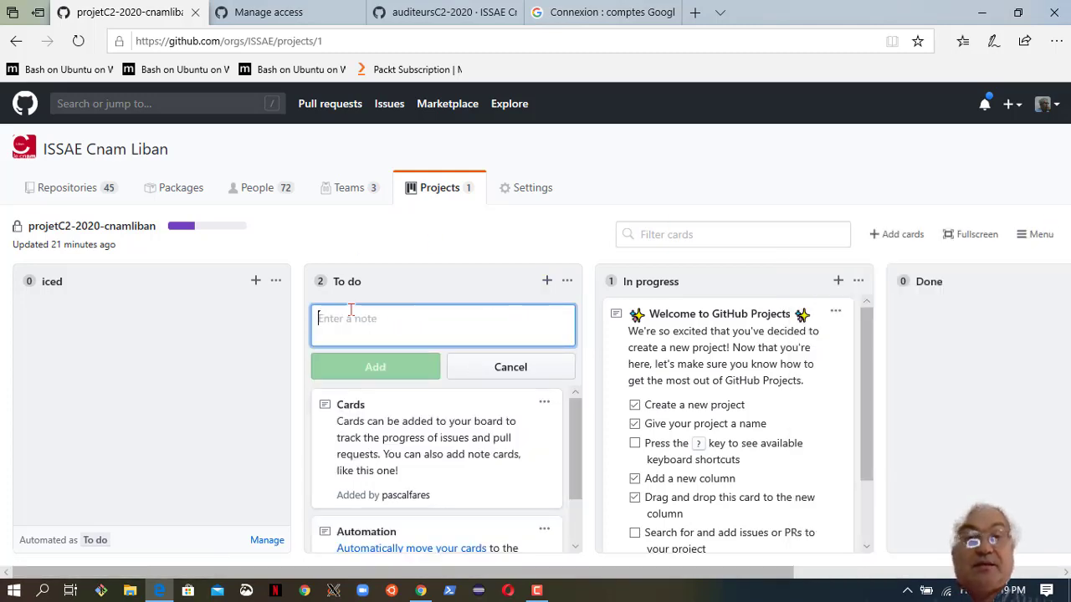
pyautogui.click(504, 369)
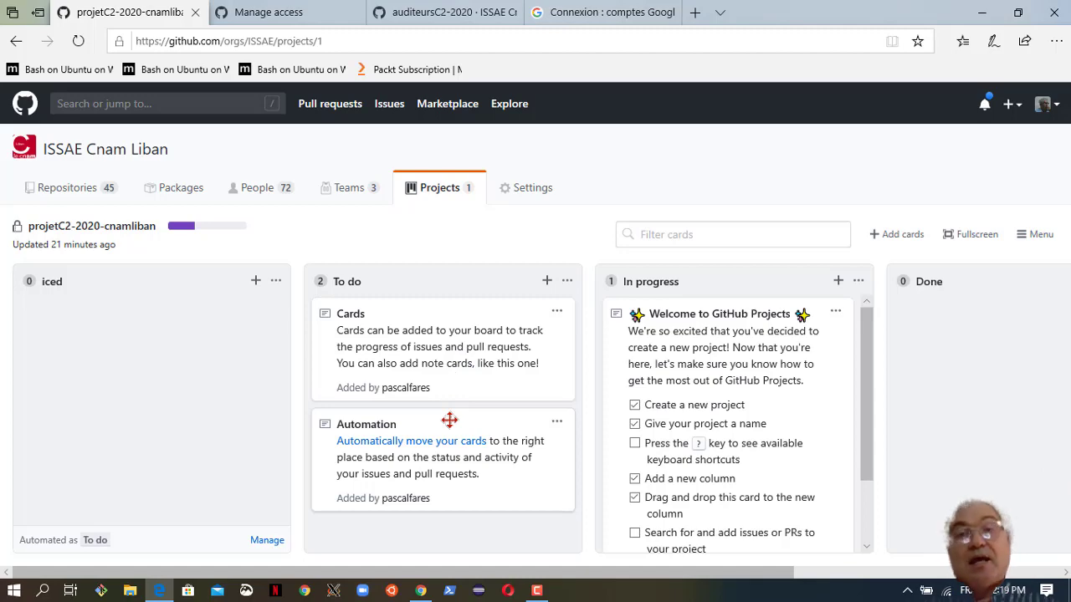
pyautogui.click(267, 540)
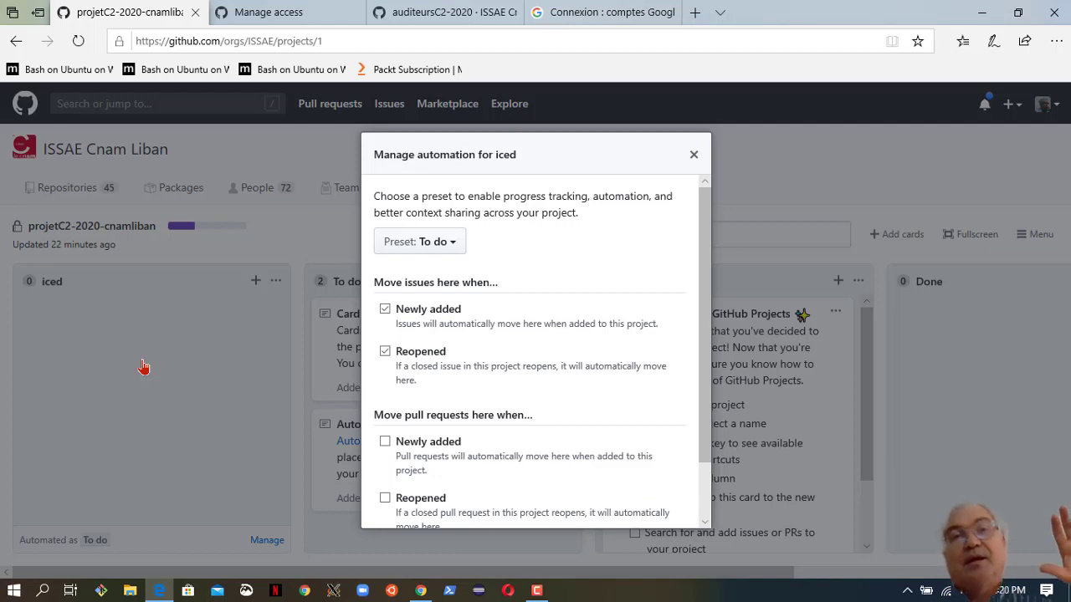
# Load classroom.isae.edu.lb in the browser tab showing the projet-2020-c2 repository's access settings.
pyautogui.click(288, 12)
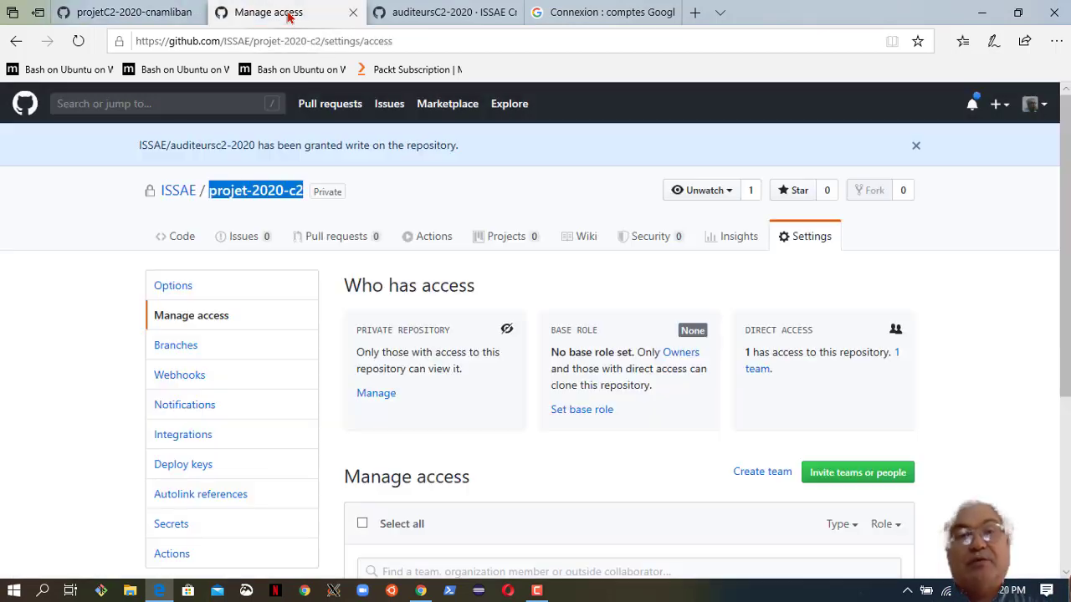
pyautogui.click(454, 41)
pyautogui.write('class')
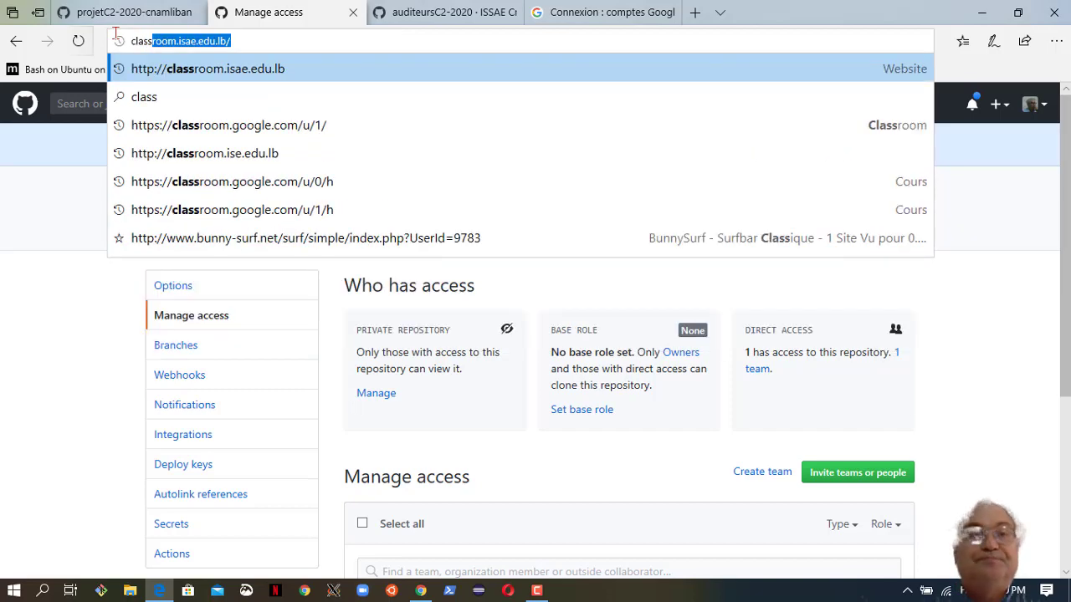
pyautogui.press('Return')
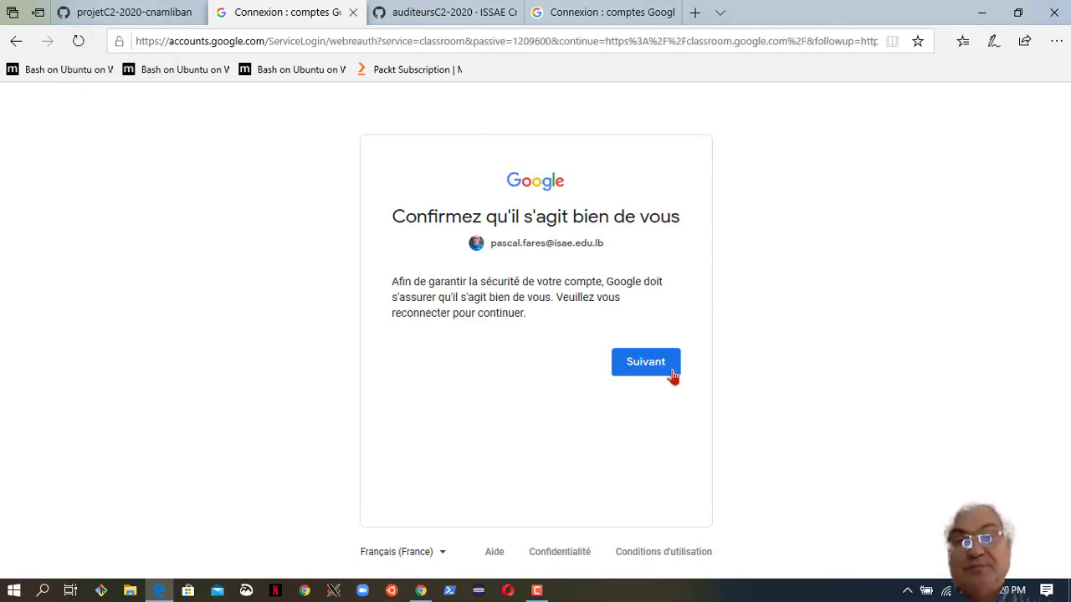
# Sign in to Google Classroom with the isae.edu.lb G Suite account, entering the account password.
pyautogui.click(666, 363)
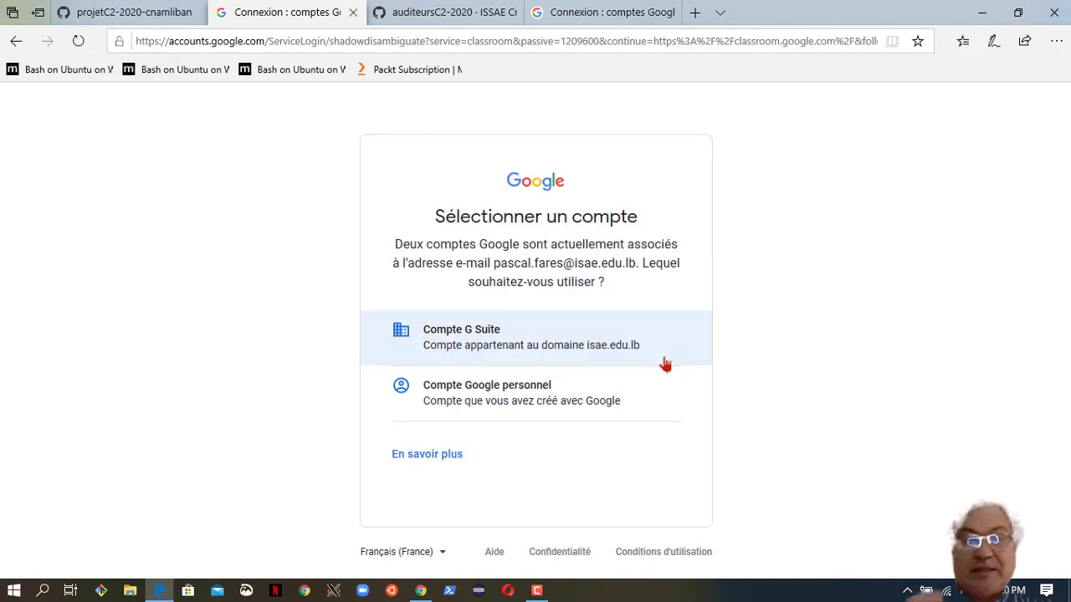
pyautogui.click(635, 347)
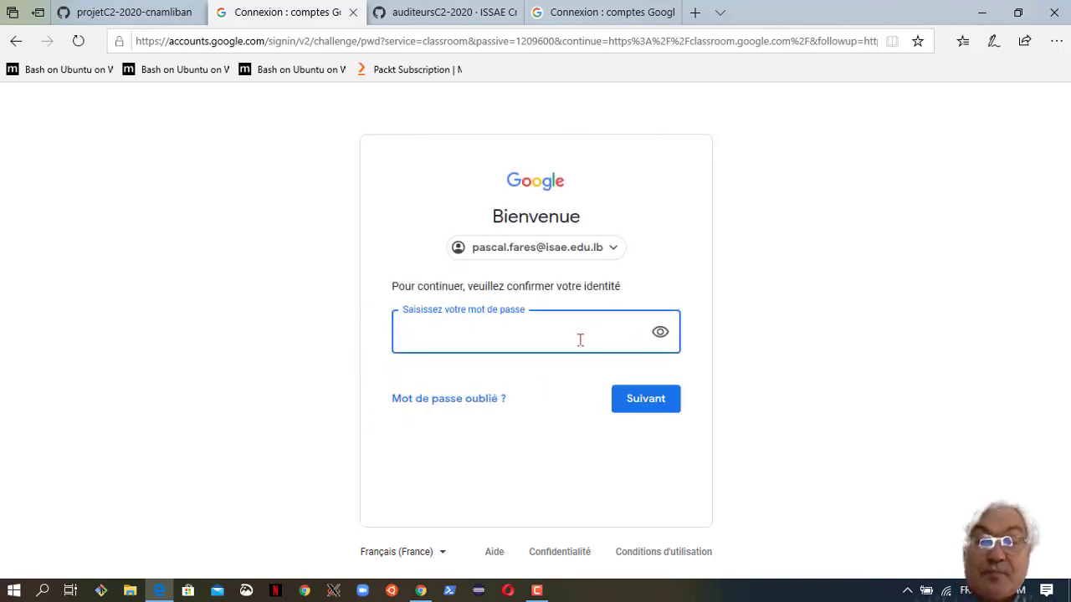
pyautogui.write('•••••••••')
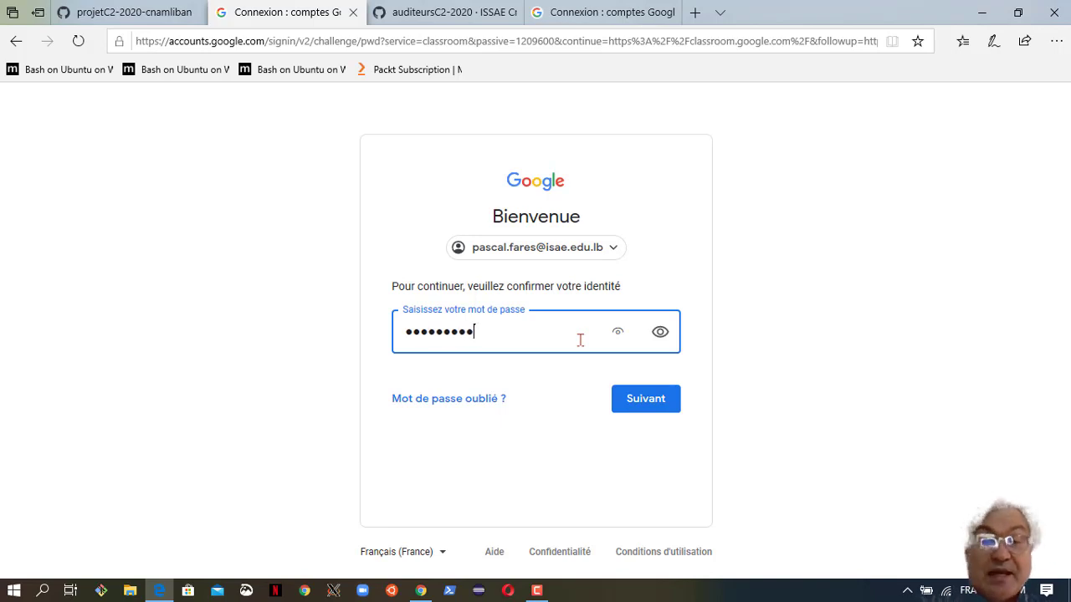
pyautogui.write('••••')
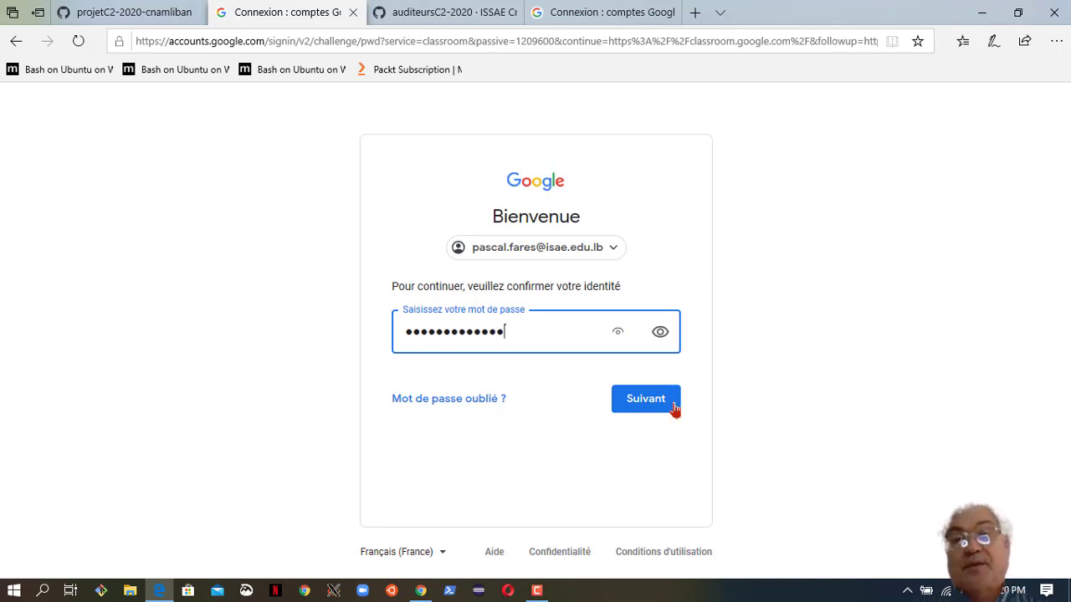
pyautogui.click(643, 409)
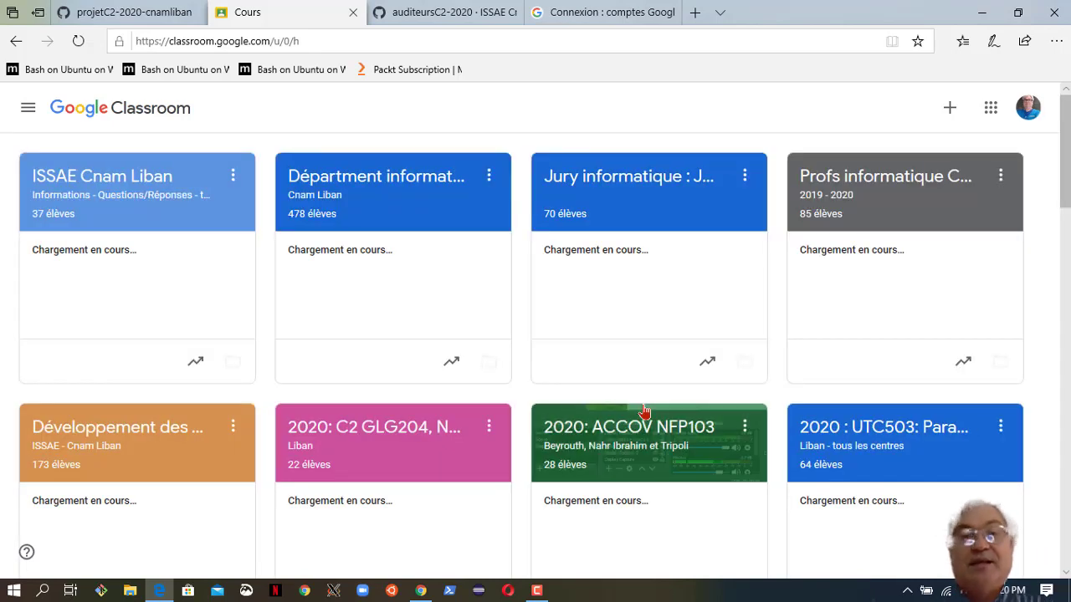
# Open the 2020: C2 GLG204, NSY206, NSY215 course and look over the posts in its stream.
pyautogui.click(435, 430)
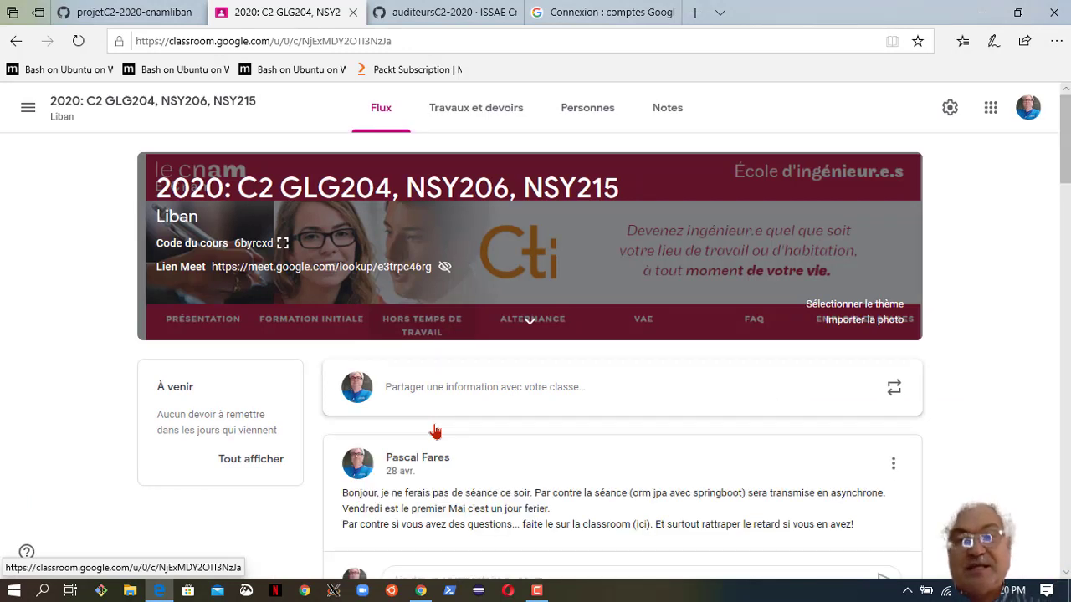
pyautogui.scroll(-4, 435, 431)
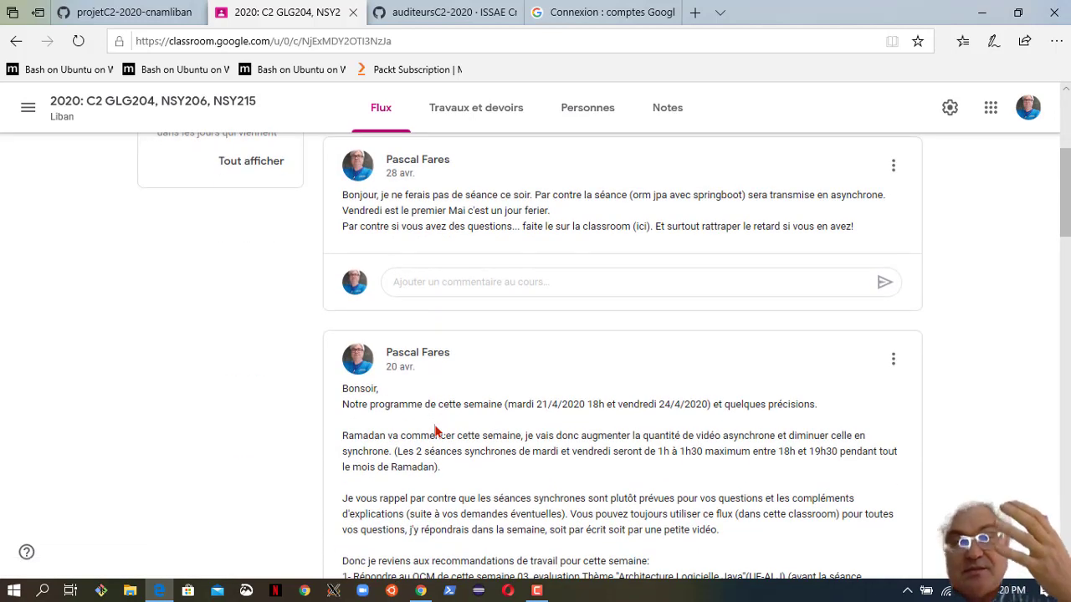
pyautogui.scroll(1, 435, 431)
pyautogui.scroll(2, 434, 430)
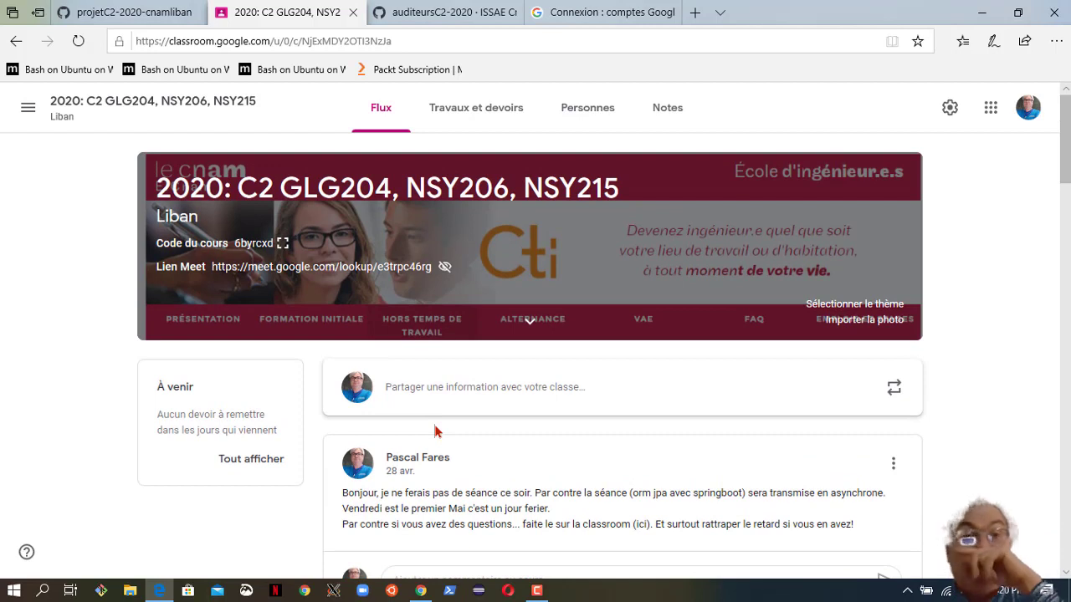